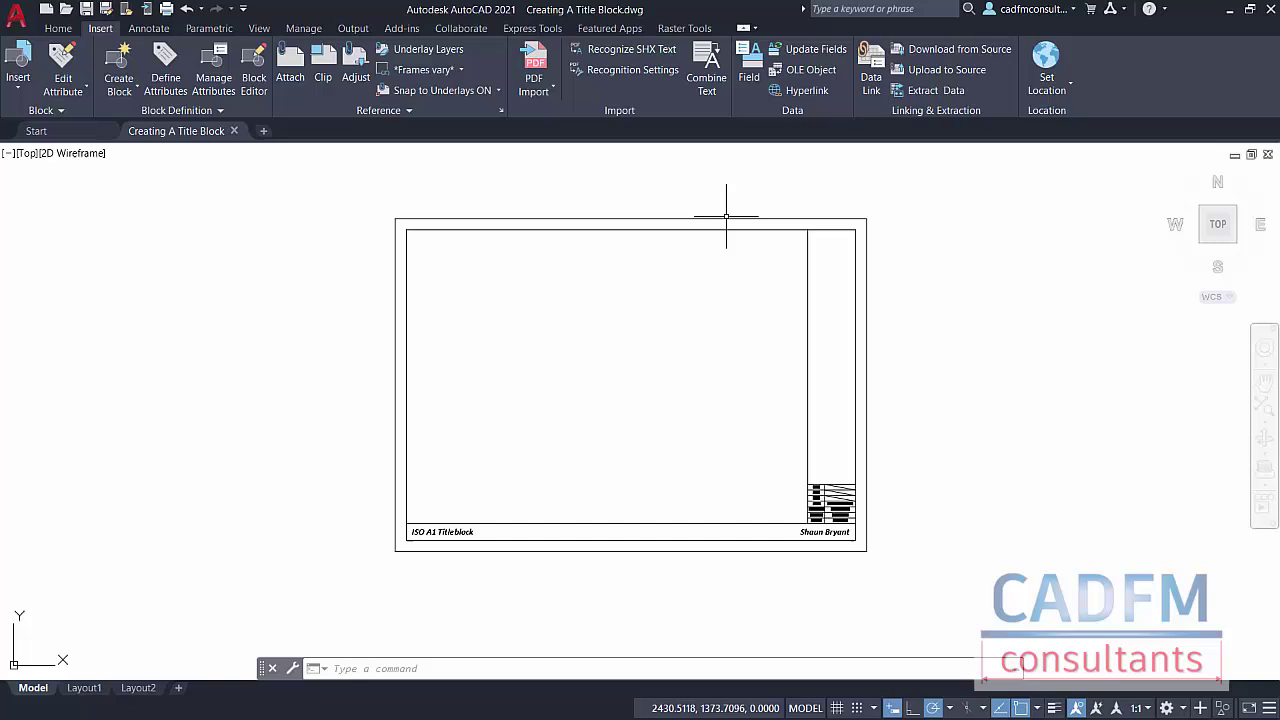
# - Switch to the Home tab and check which layers the drawing contains
pyautogui.moveTo(727, 218)
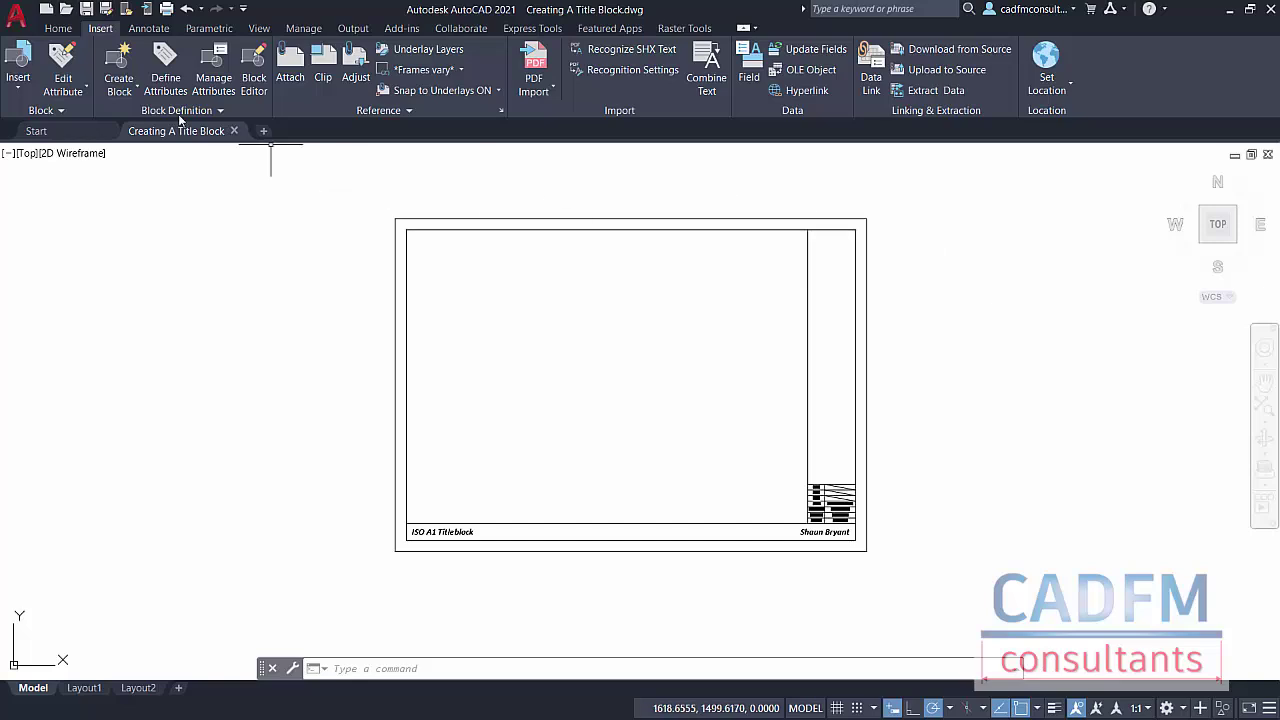
pyautogui.click(58, 28)
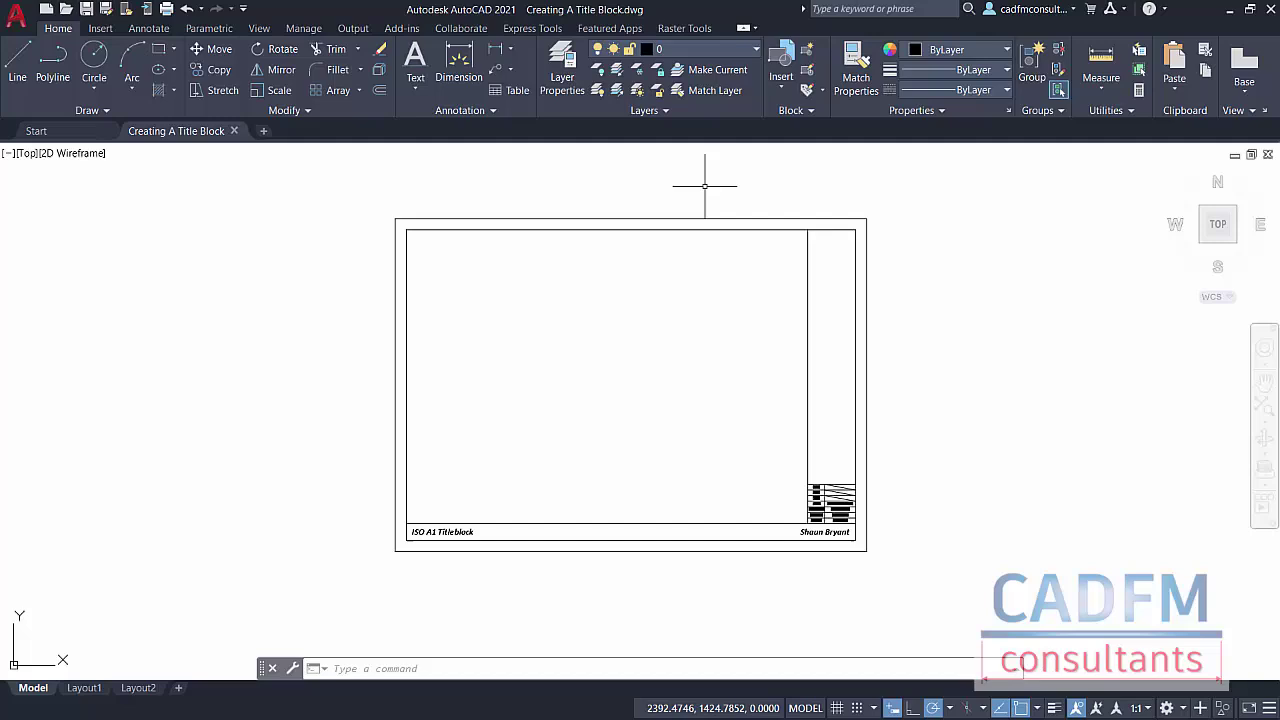
pyautogui.click(755, 51)
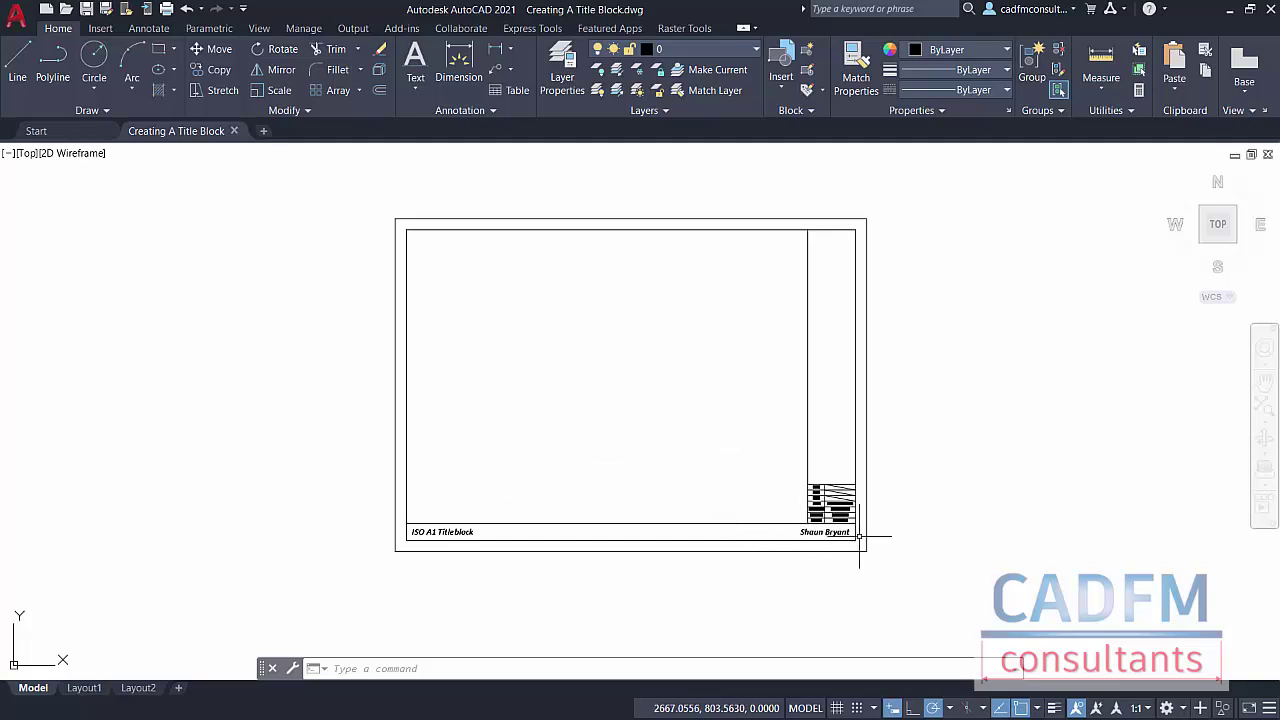
# - Zoom and pan to centre the revision table, then switch to the Insert ribbon tab
pyautogui.scroll(8, 836, 516)
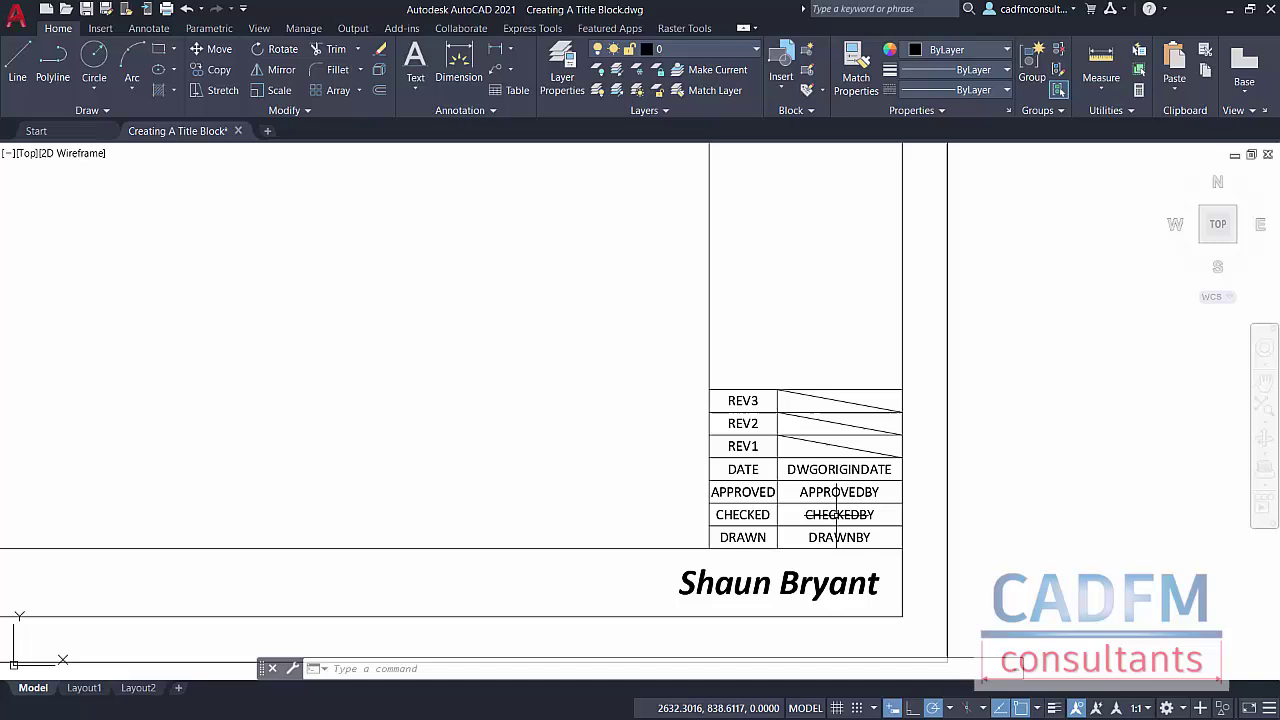
pyautogui.moveTo(1116, 455); pyautogui.dragTo(1051, 343, button='middle')
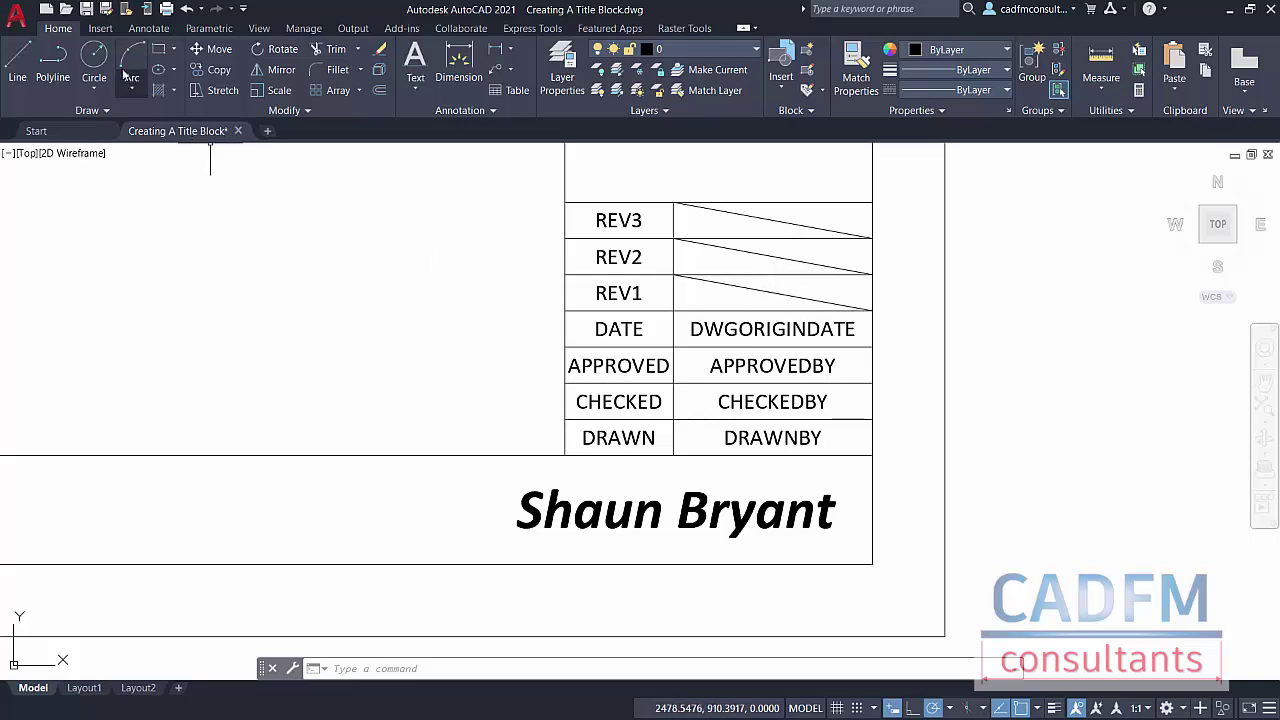
pyautogui.click(100, 28)
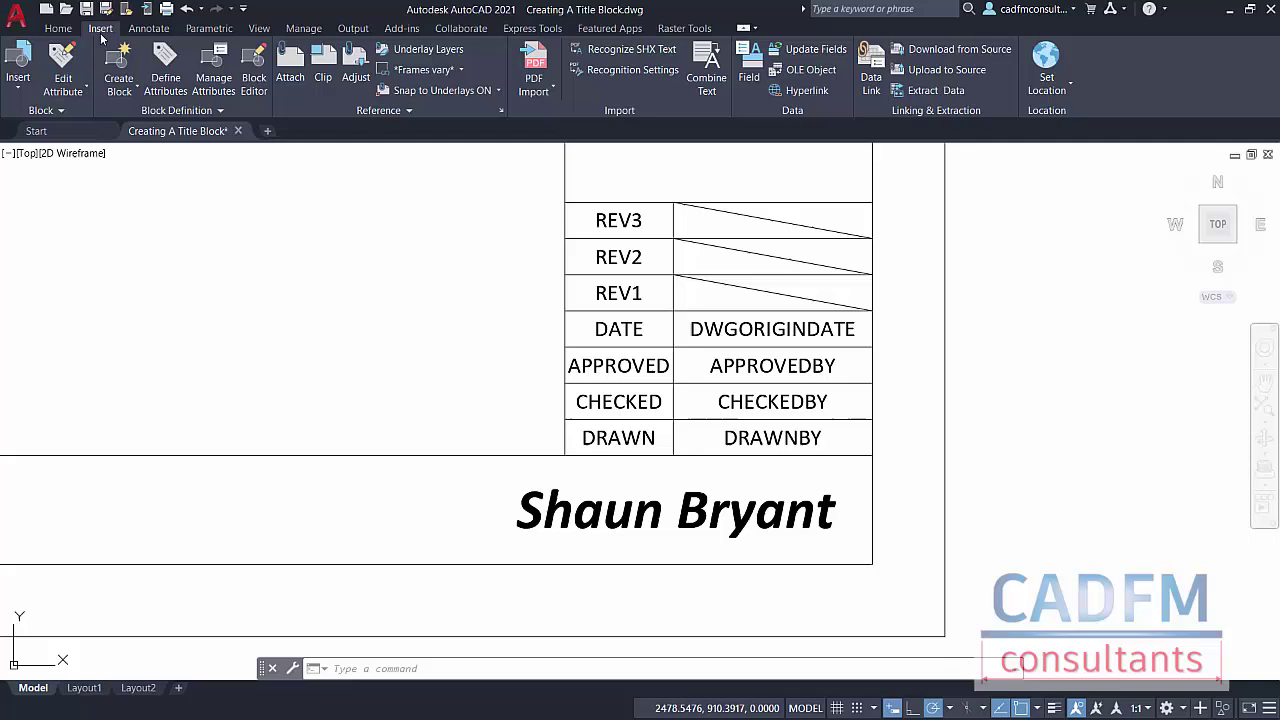
# - Define attribute REVISION1, prompt 'Revision 1', default PRELIMINARY, Middle center justification
pyautogui.click(166, 88)
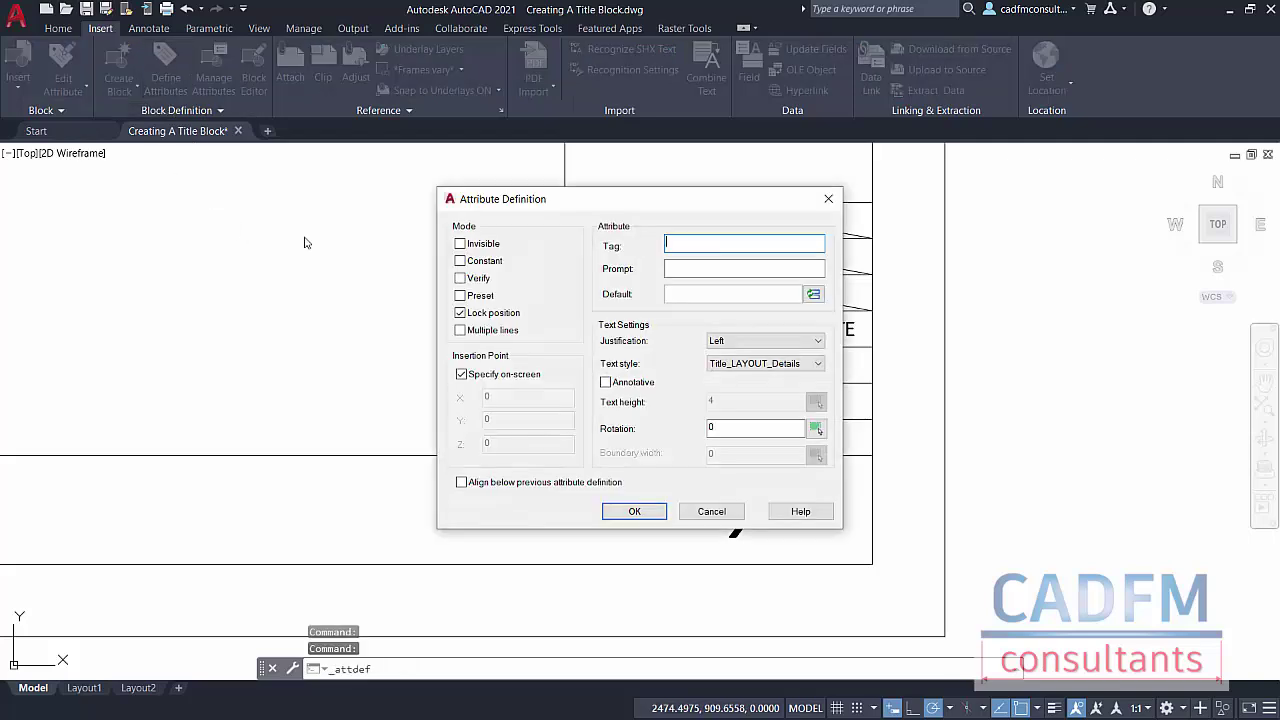
pyautogui.moveTo(615, 200); pyautogui.dragTo(288, 191)
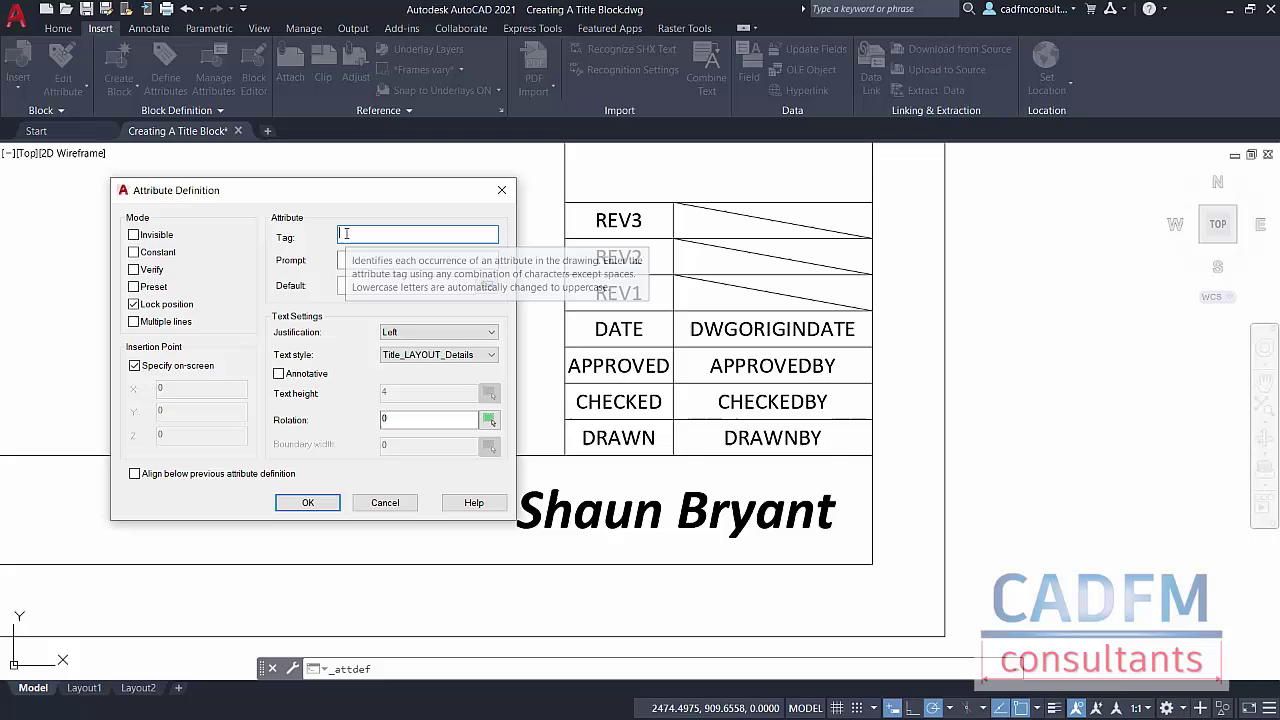
pyautogui.write('REVISION1')
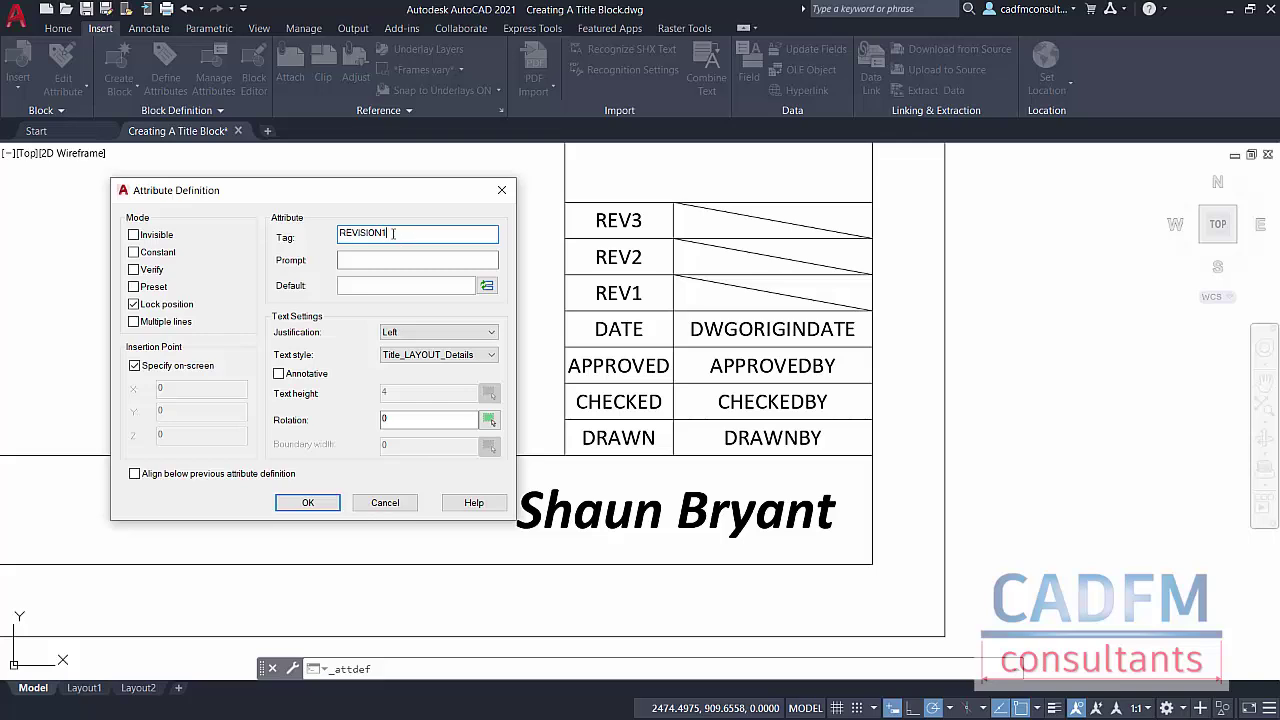
pyautogui.click(360, 261)
pyautogui.write('Revision 1')
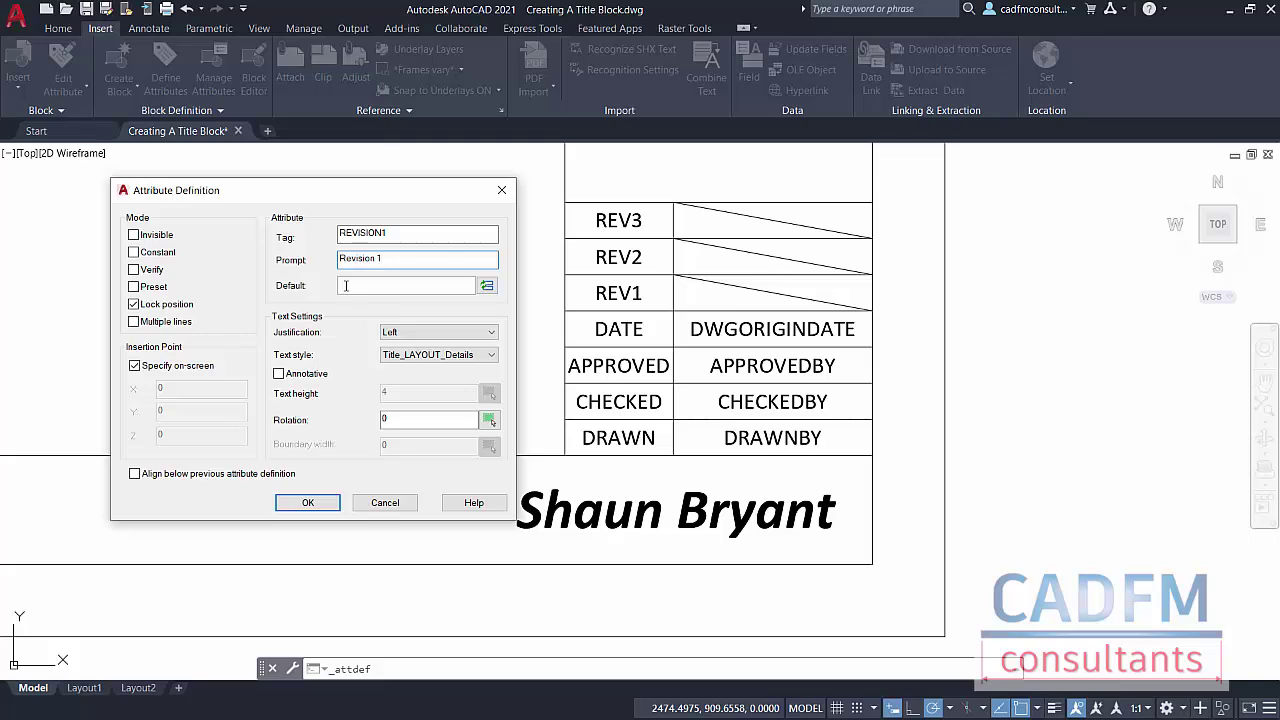
pyautogui.click(345, 285)
pyautogui.write('PRELIMINARY')
pyautogui.click(417, 334)
pyautogui.click(425, 428)
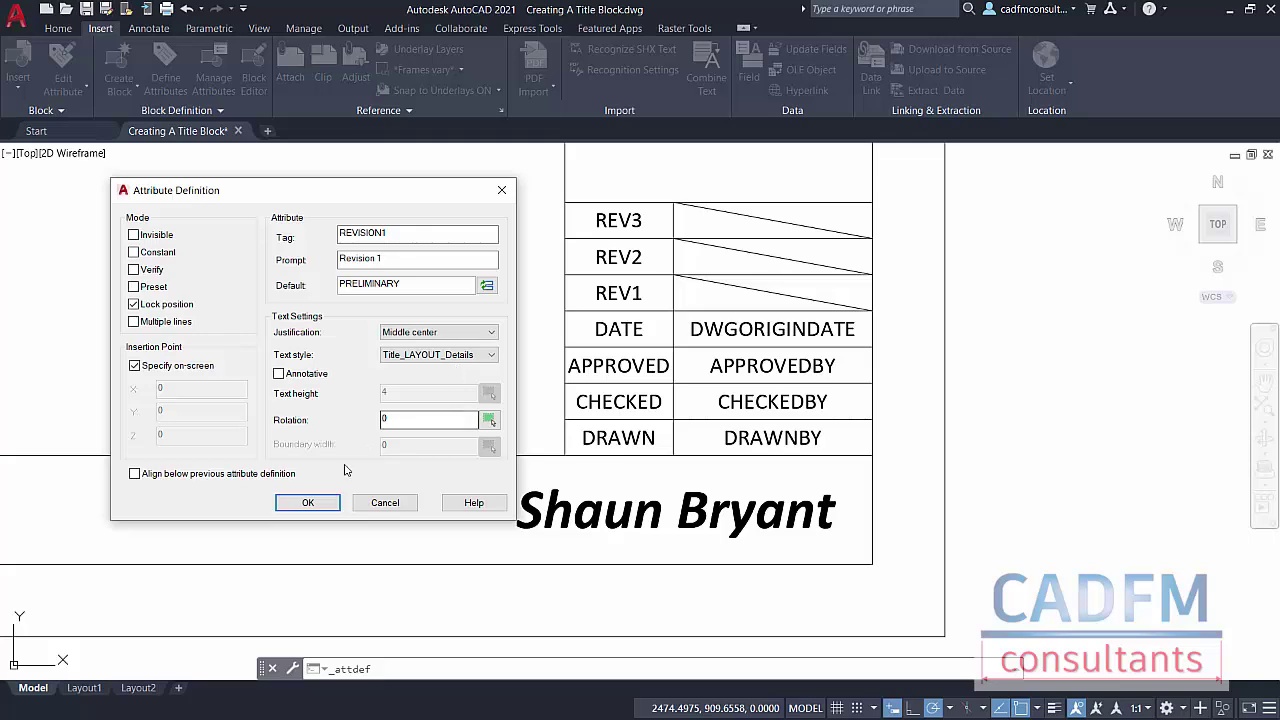
pyautogui.click(312, 502)
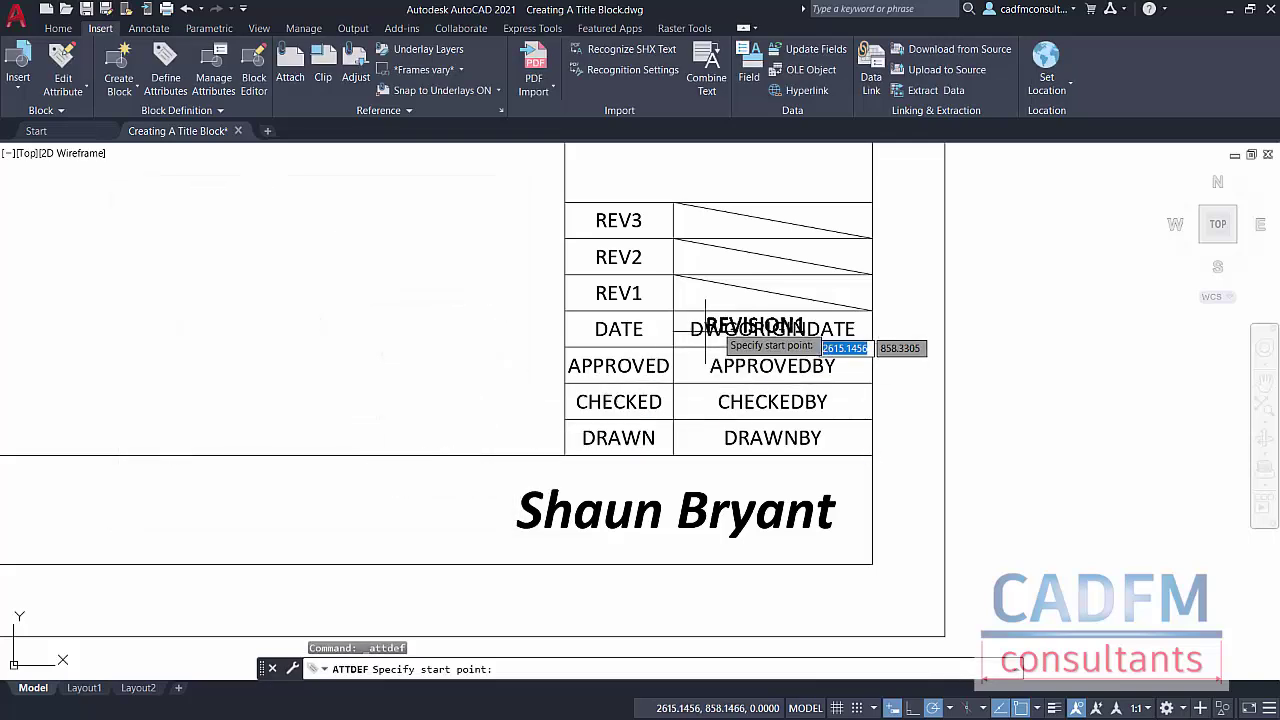
# - Place REVISION1 centred in the REV1 cell and erase the diagonal lines in REV1–REV3
pyautogui.click(774, 294)
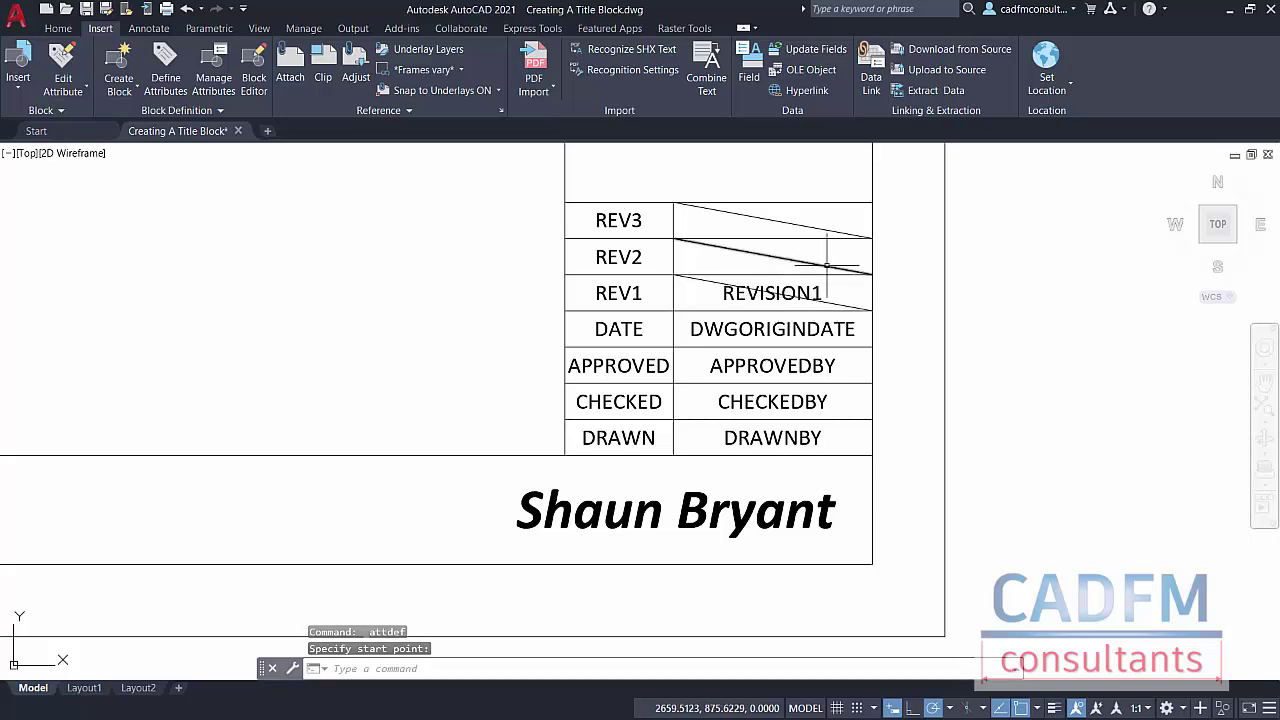
pyautogui.click(717, 281)
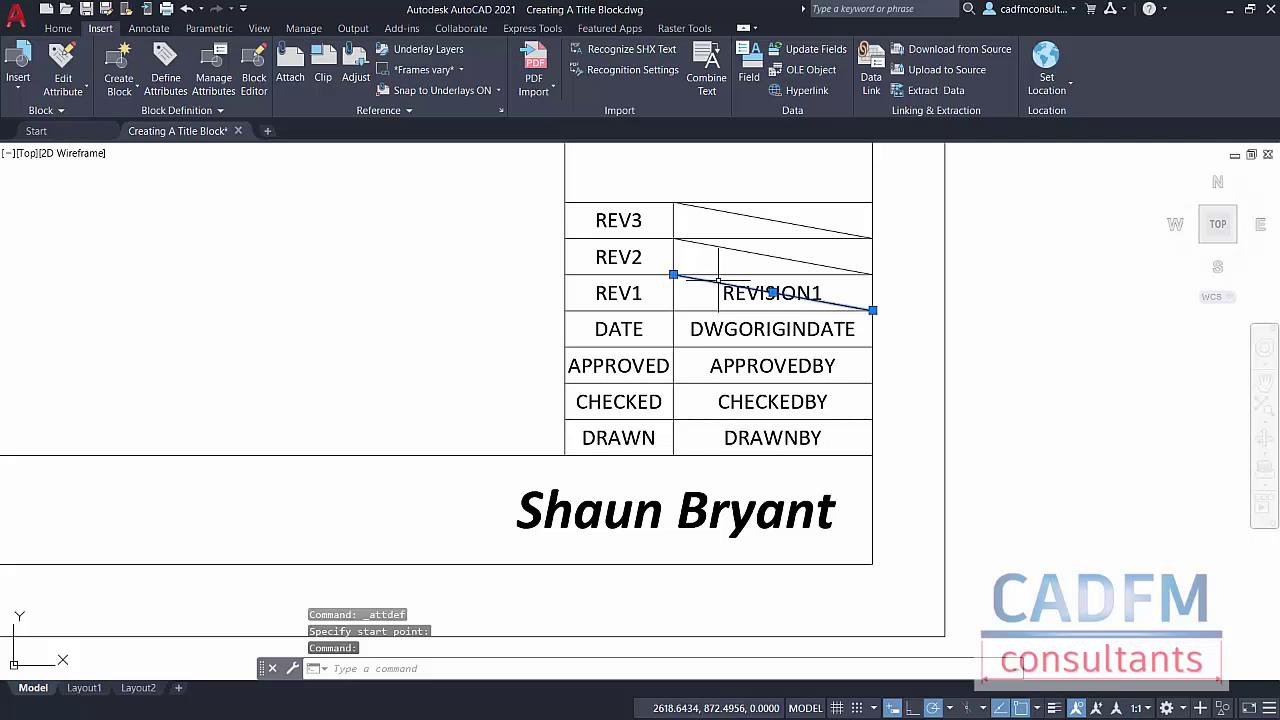
pyautogui.press('Delete')
pyautogui.click(747, 251)
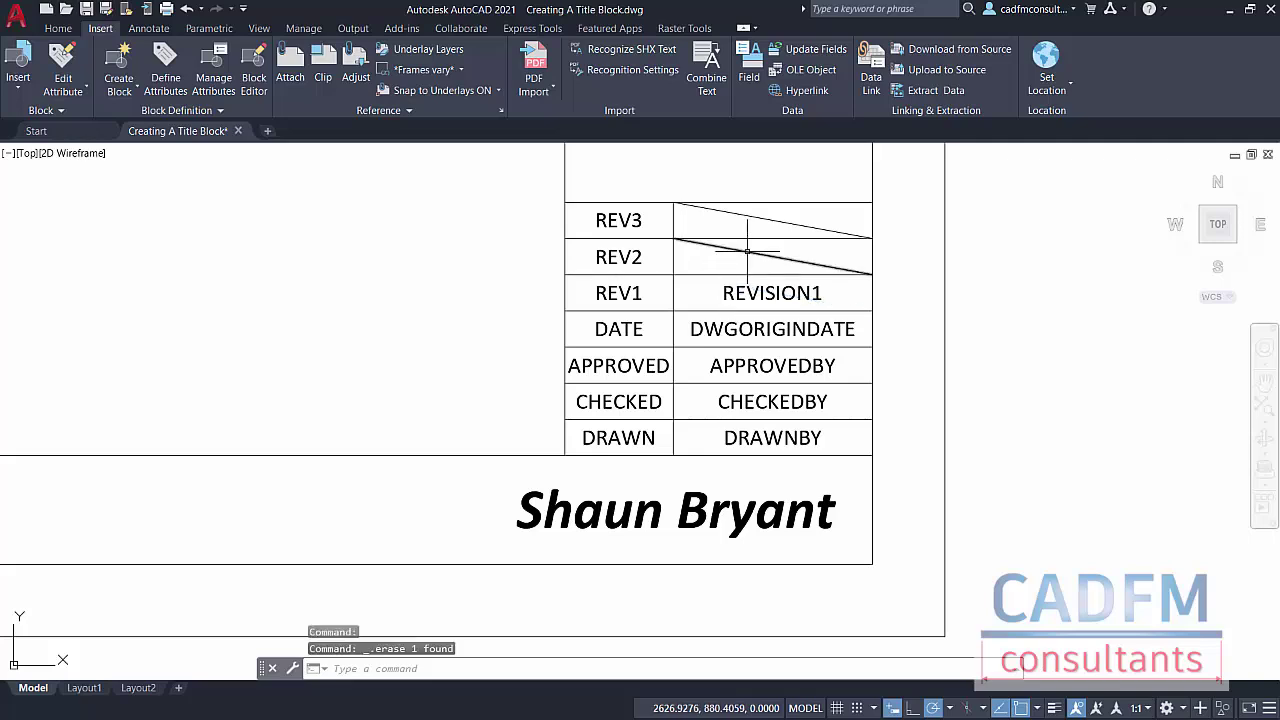
pyautogui.press('Delete')
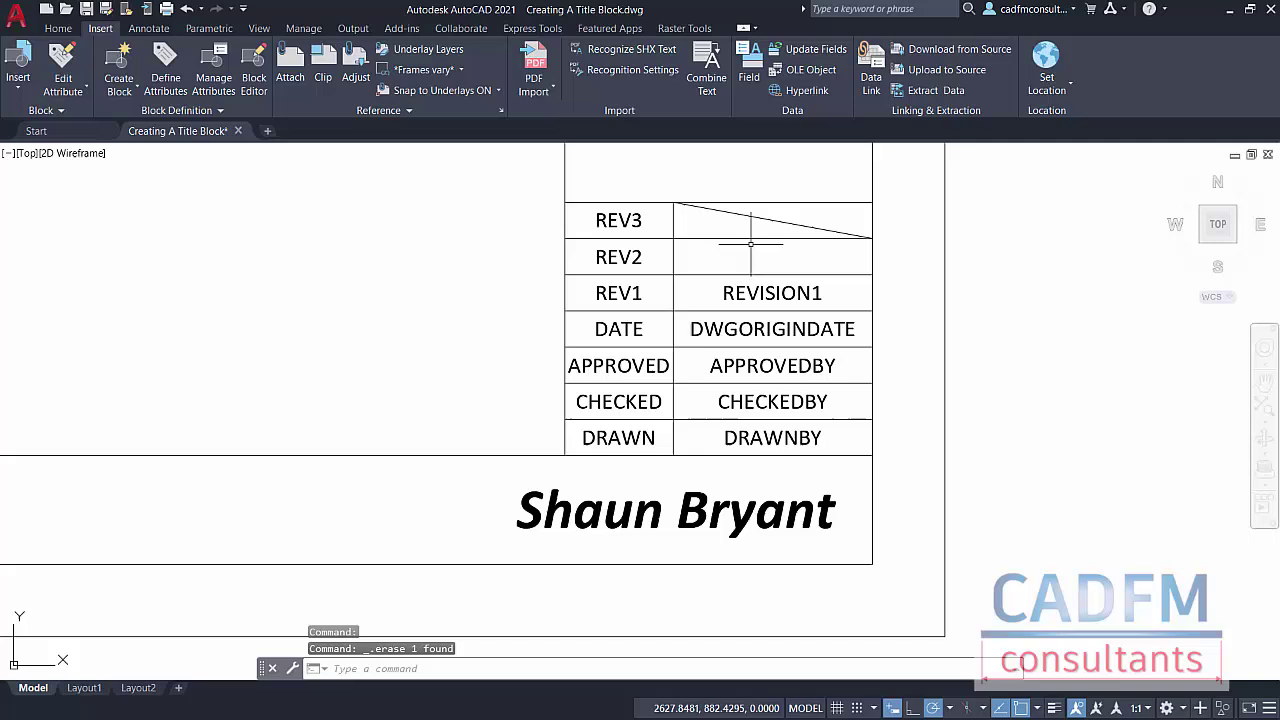
pyautogui.click(771, 219)
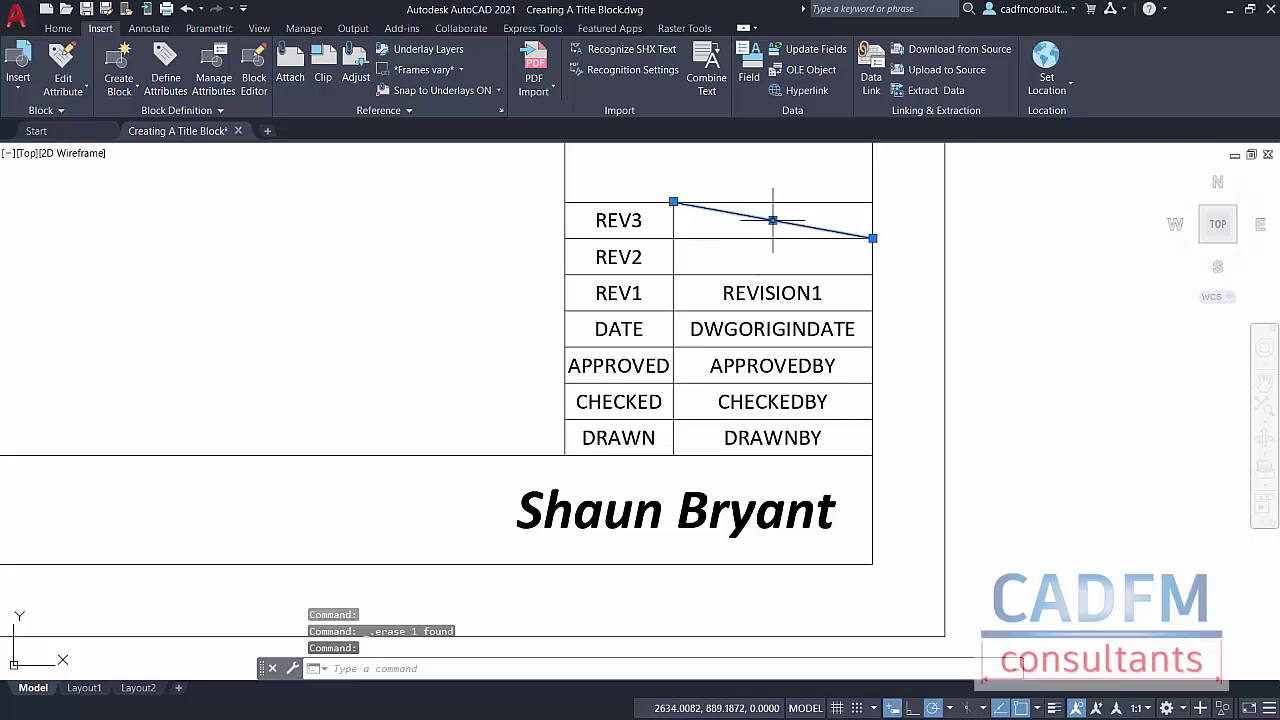
pyautogui.press('Delete')
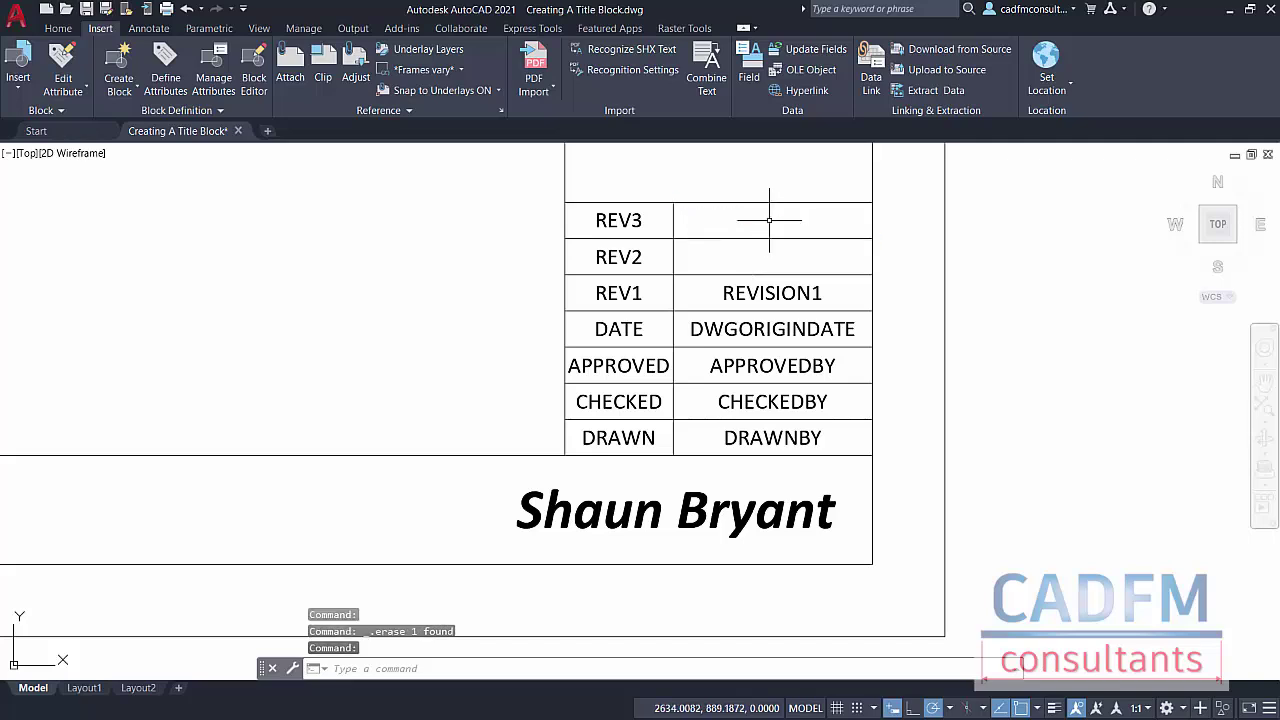
# - Zoom extents to show the whole title block sheet and return to the Home tab
pyautogui.middleClick(434, 268)
pyautogui.middleClick(434, 268)
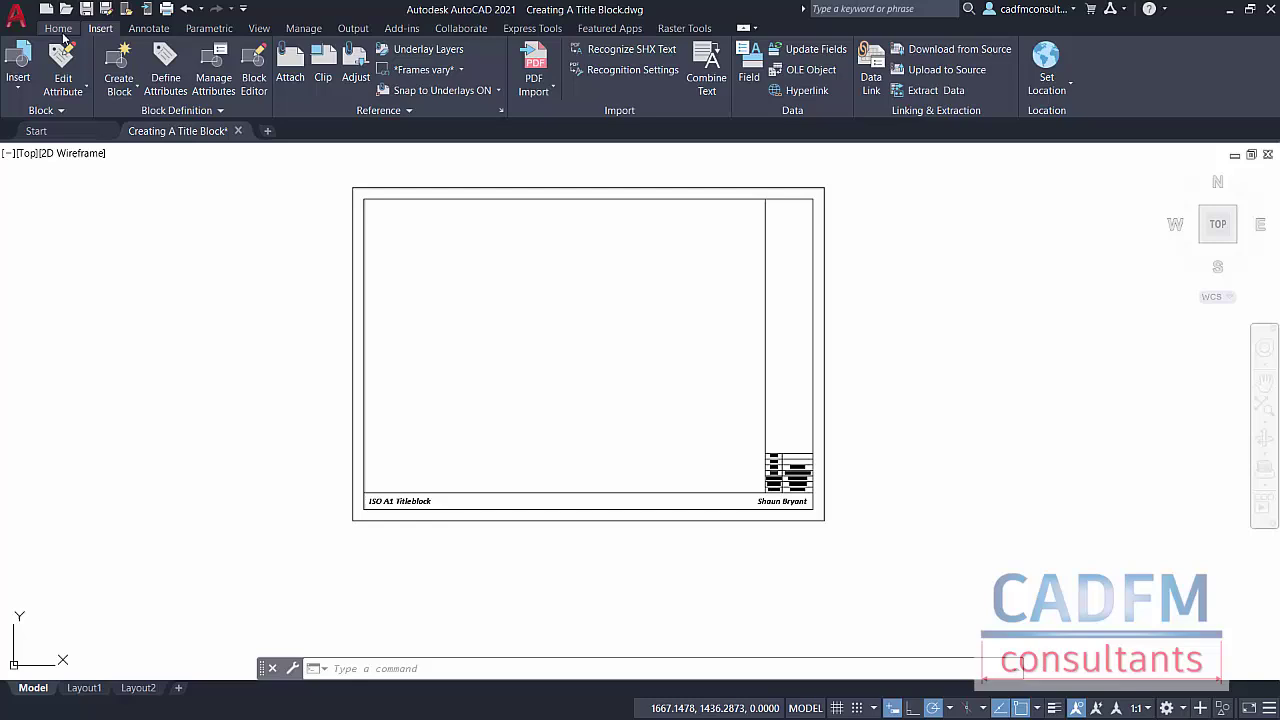
pyautogui.click(60, 29)
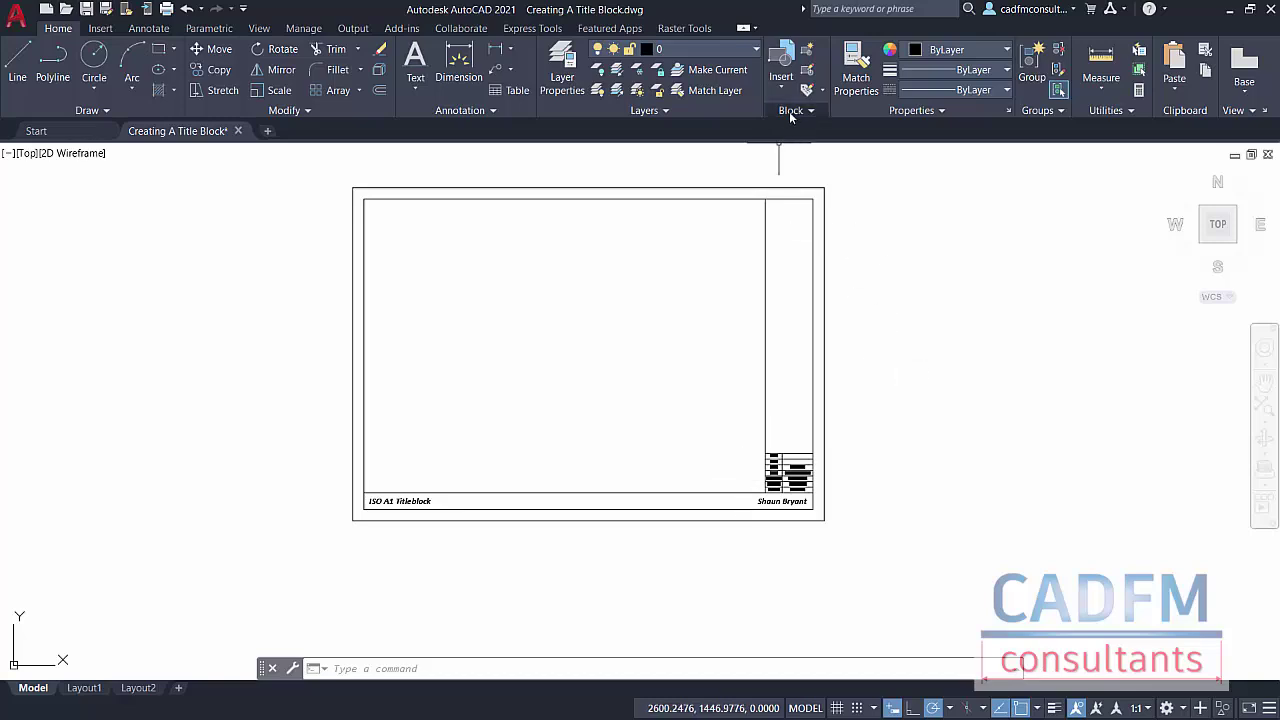
# - Name the new block 'ISO A1 Landscape' with its base point at the sheet's bottom-left corner
pyautogui.click(808, 55)
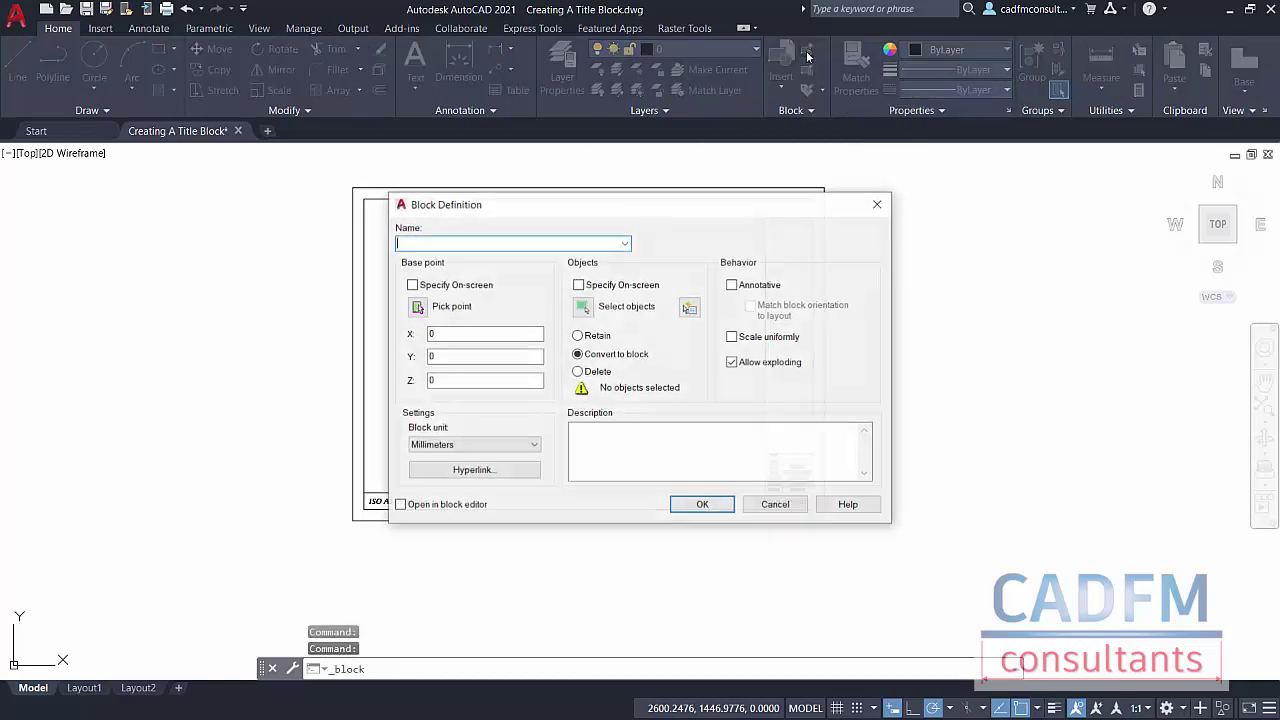
pyautogui.moveTo(714, 207); pyautogui.dragTo(1025, 286)
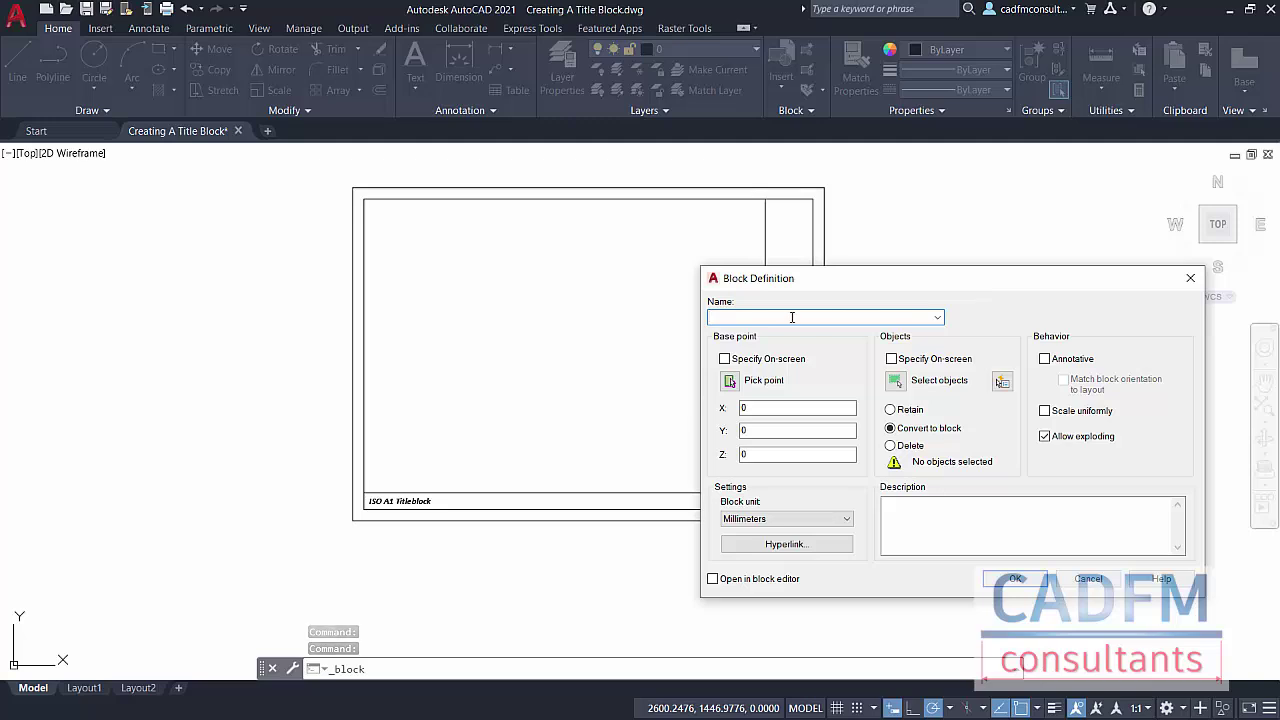
pyautogui.write('ISO A')
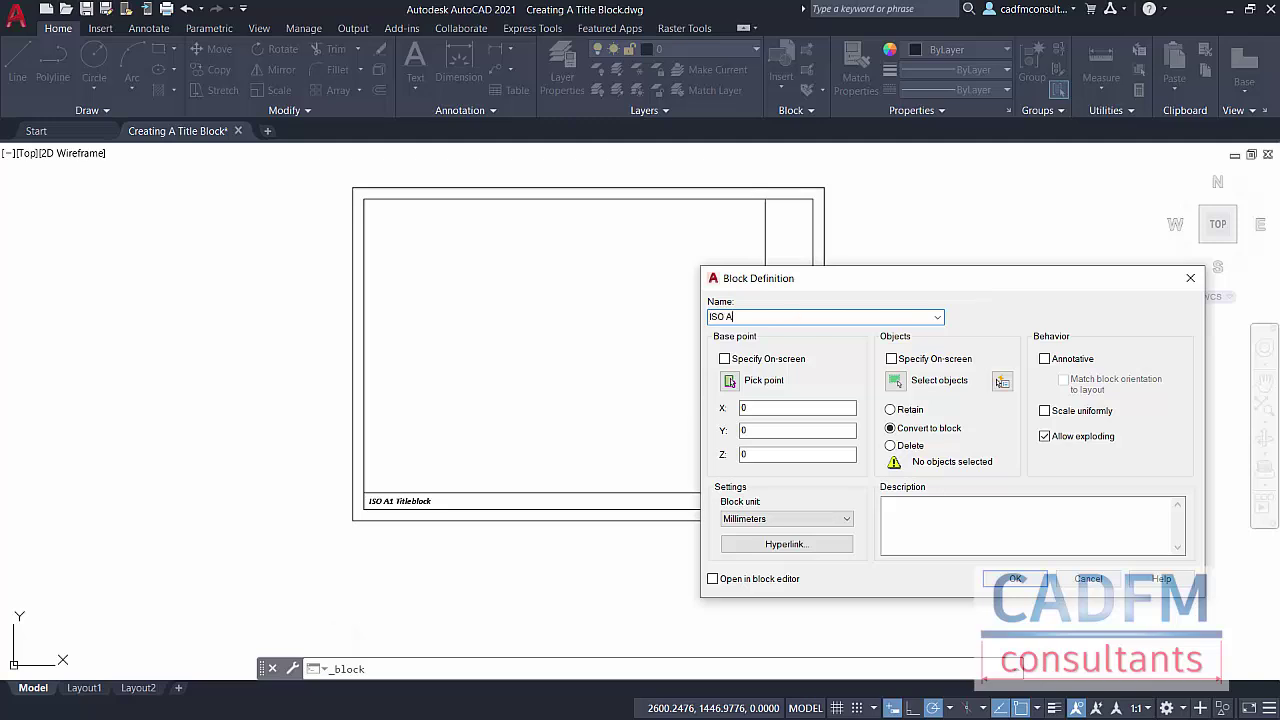
pyautogui.write('1 LN')
pyautogui.write('ndscape')
pyautogui.click(729, 381)
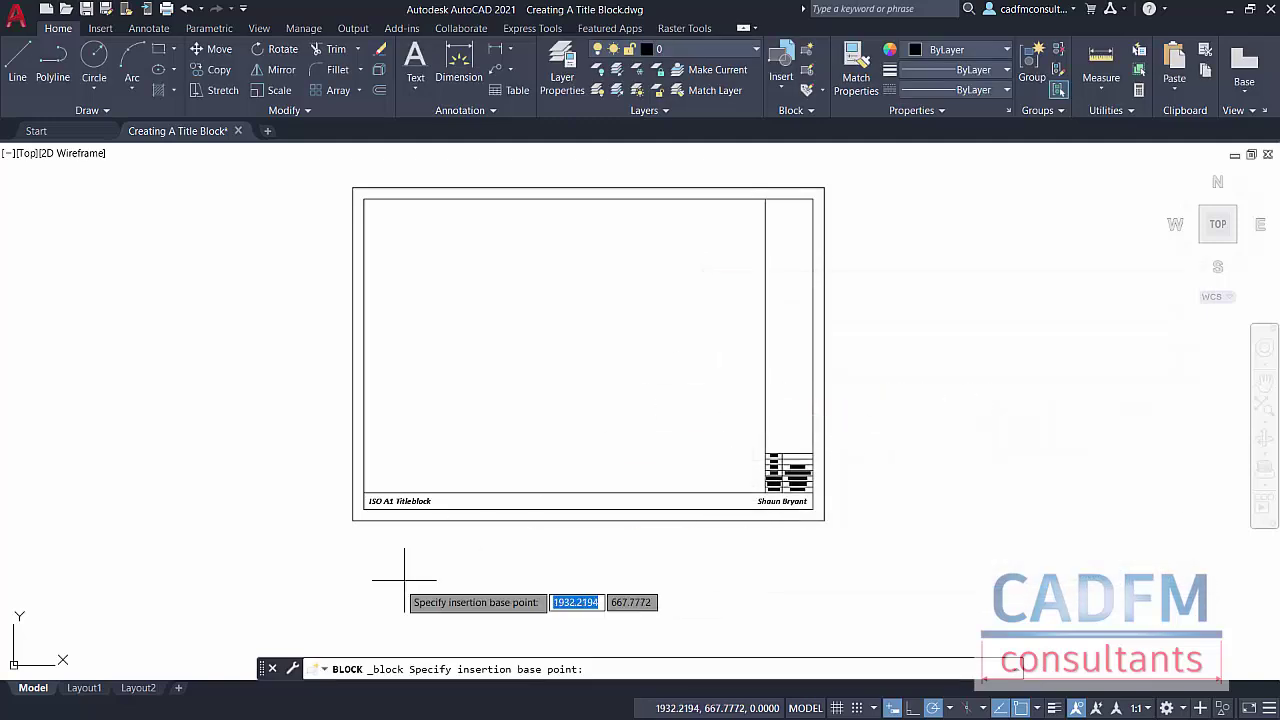
pyautogui.click(353, 520)
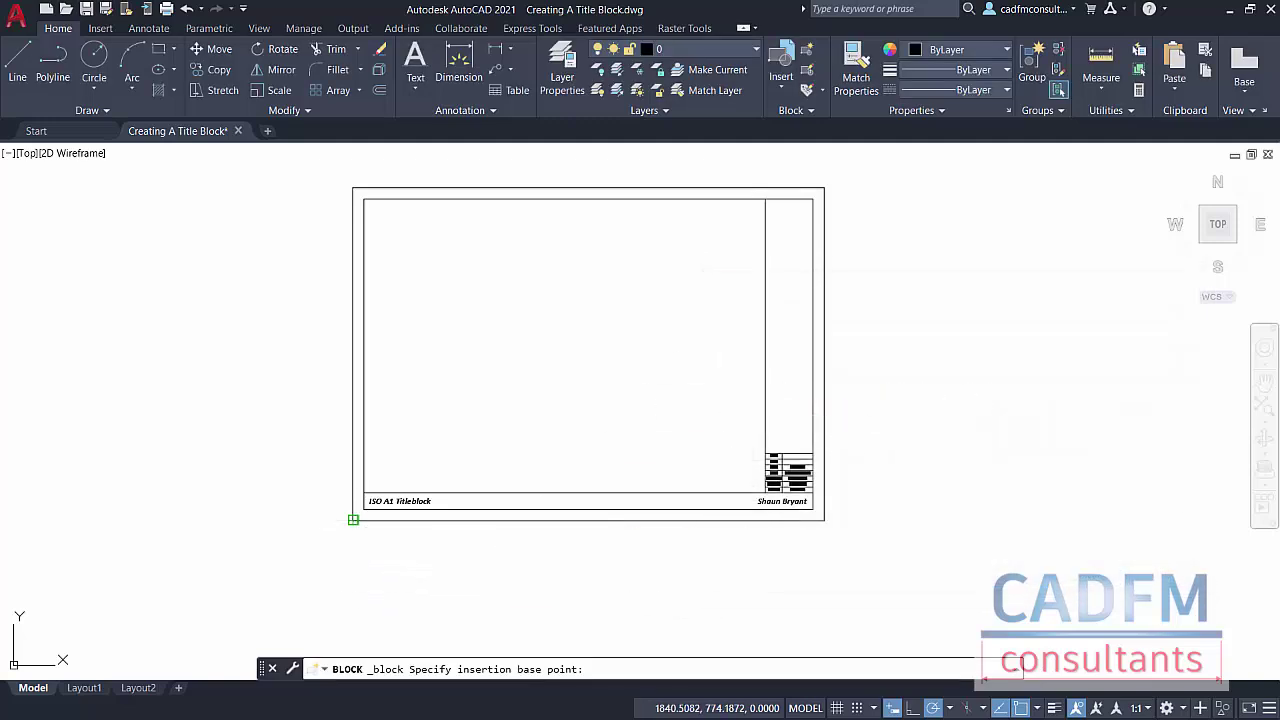
# - Window-select all 29 title block objects, choose Delete originals and enable Scale uniformly
pyautogui.click(895, 381)
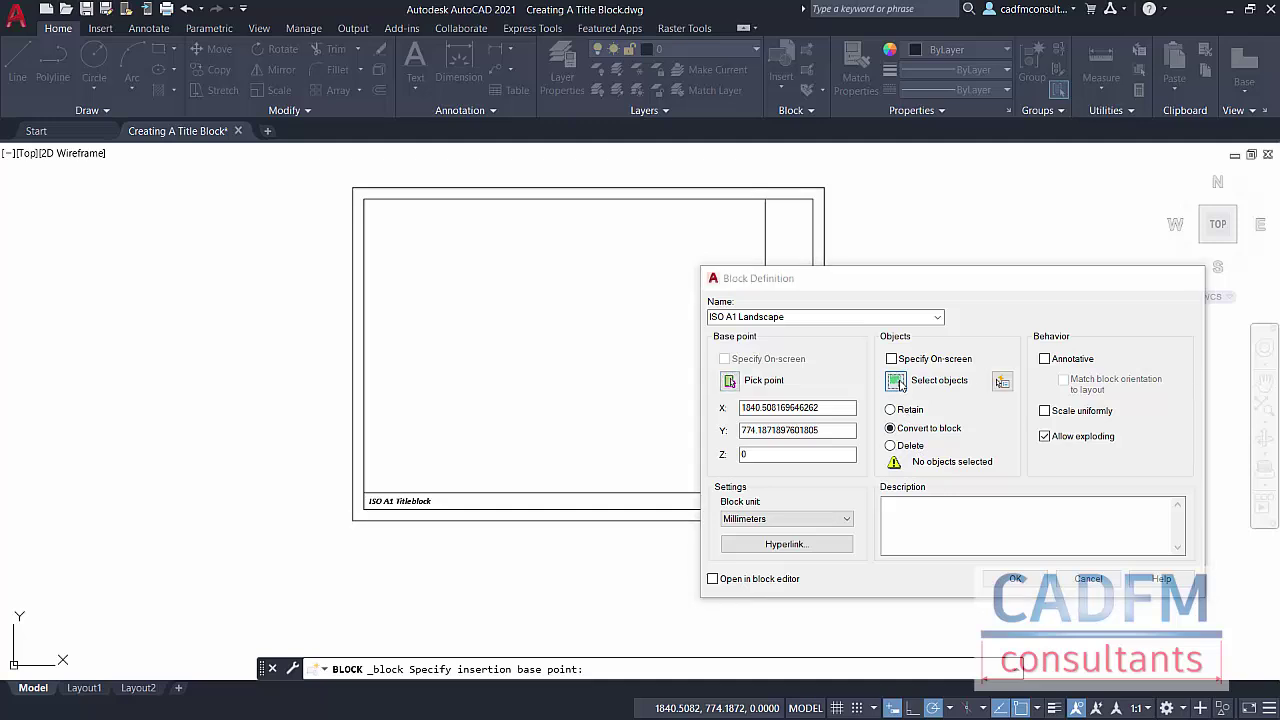
pyautogui.click(926, 555)
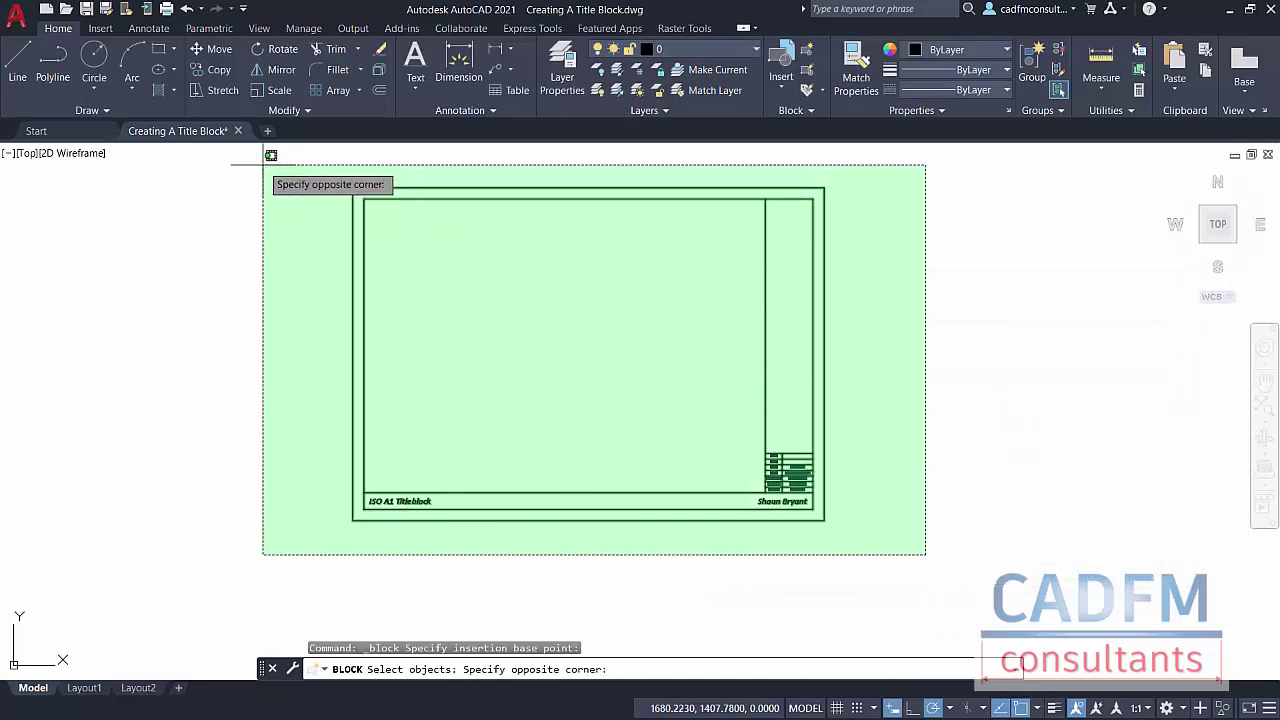
pyautogui.click(262, 164)
pyautogui.press('Return')
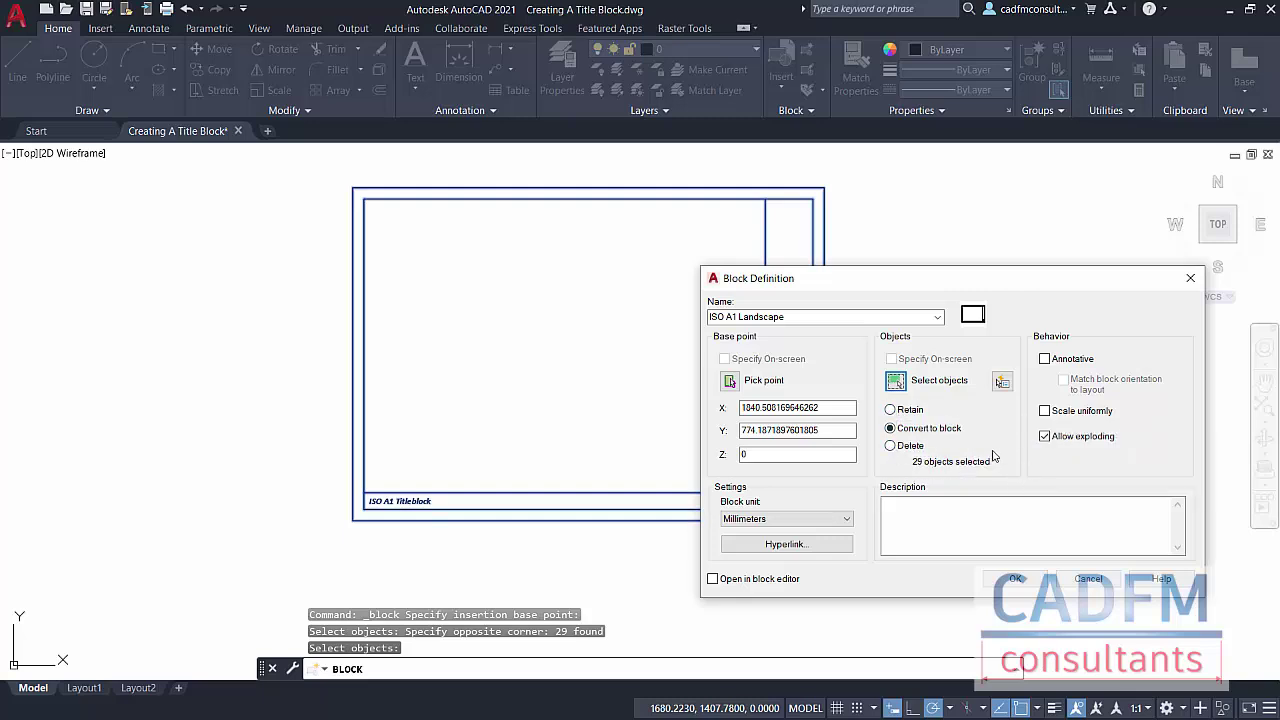
pyautogui.click(890, 447)
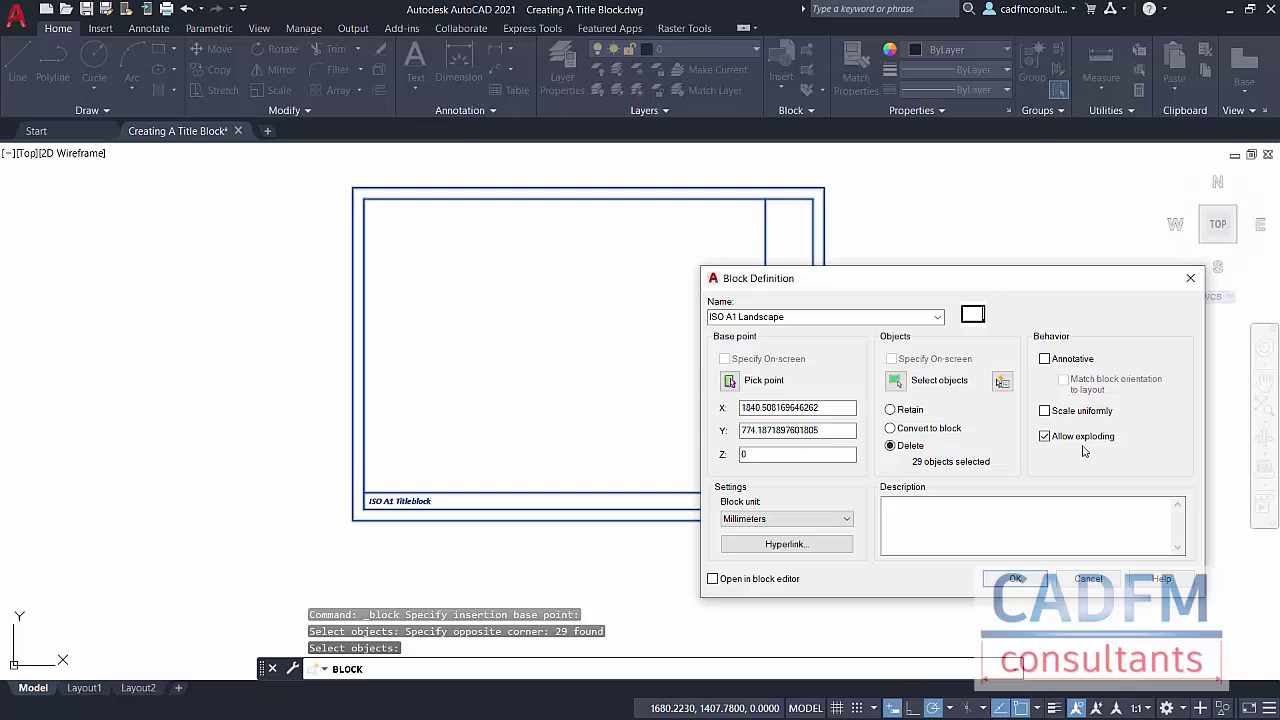
pyautogui.click(1045, 411)
# - Create the ISO A1 Landscape block and save Creating A Title Block.dwg
pyautogui.click(1015, 579)
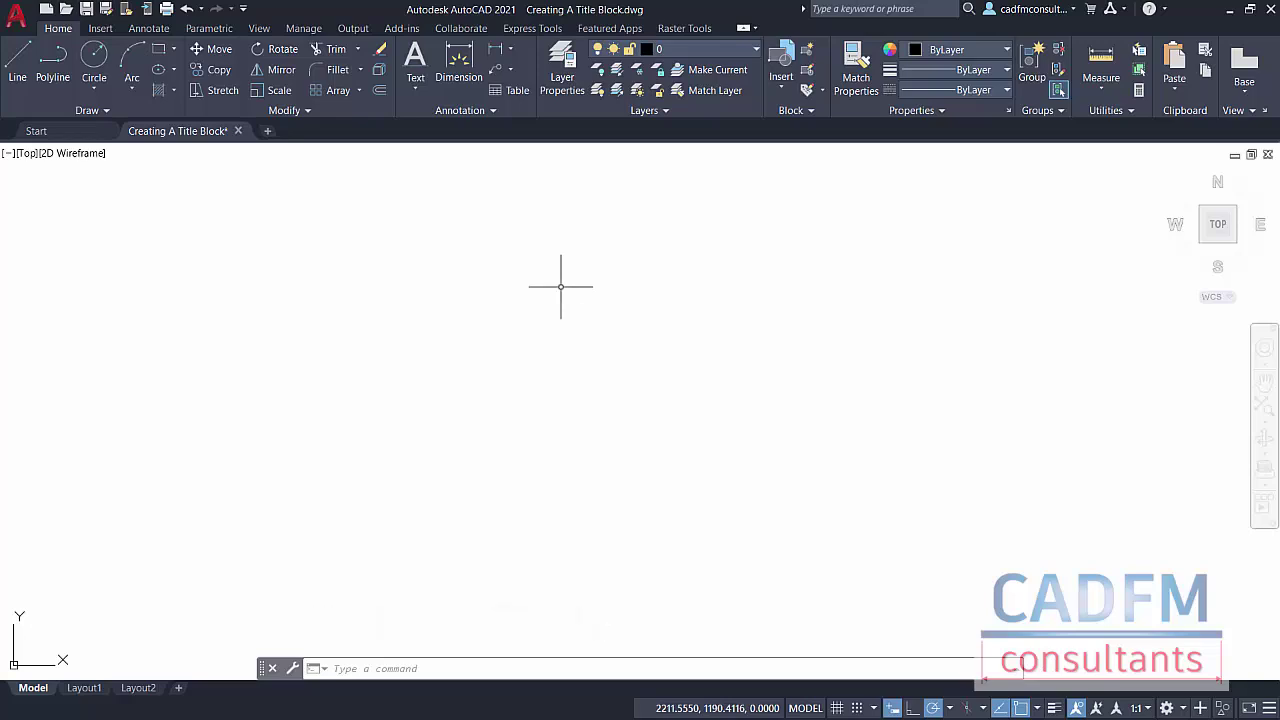
pyautogui.click(87, 9)
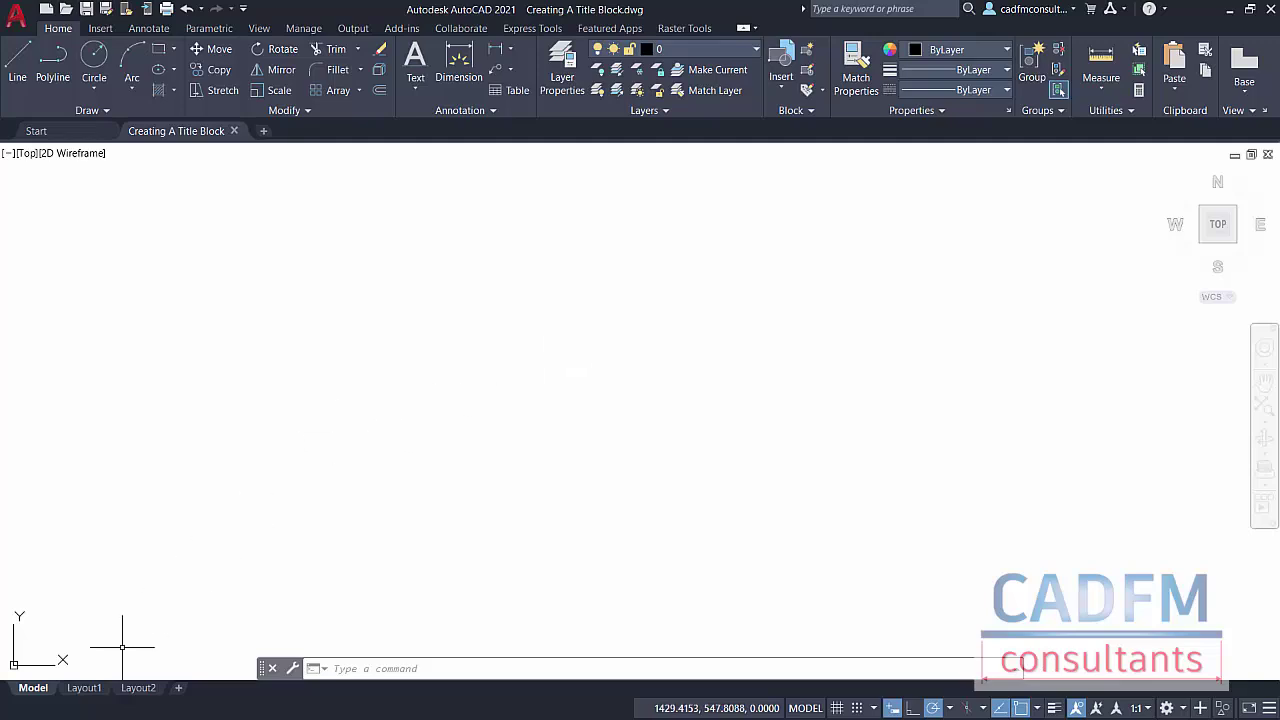
# - Delete the viewport on Layout1
pyautogui.click(85, 688)
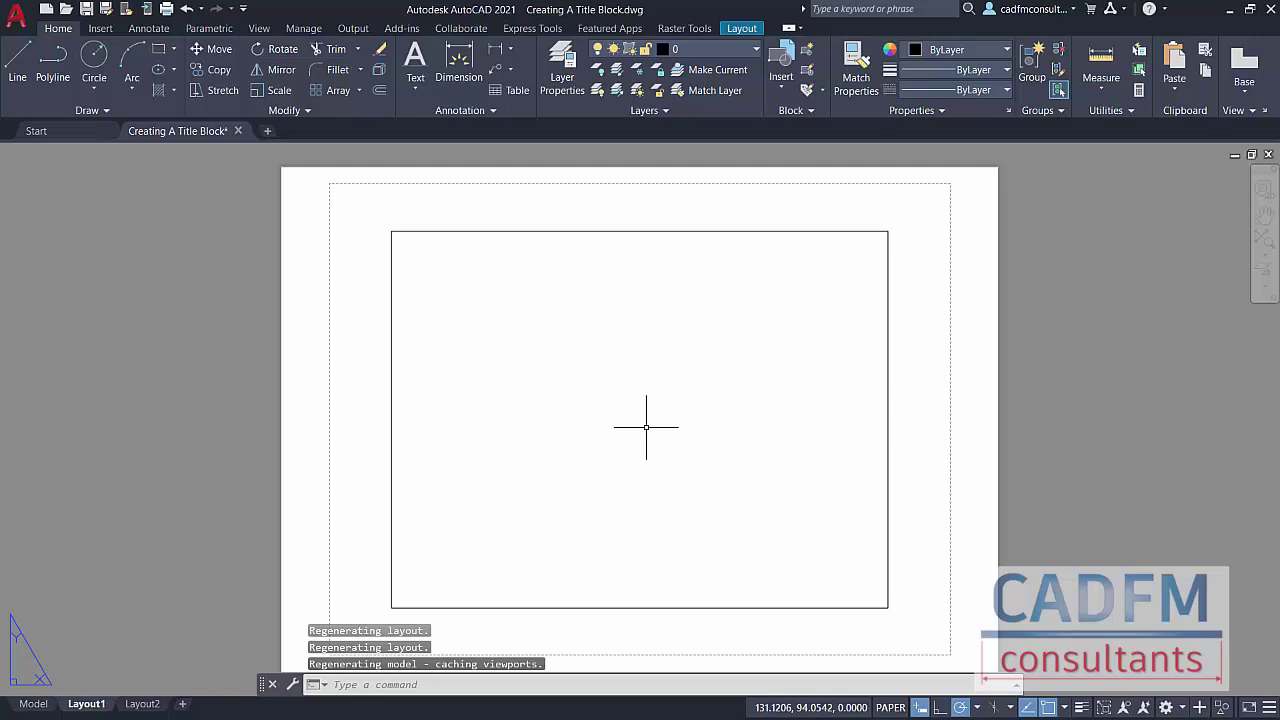
pyautogui.click(677, 231)
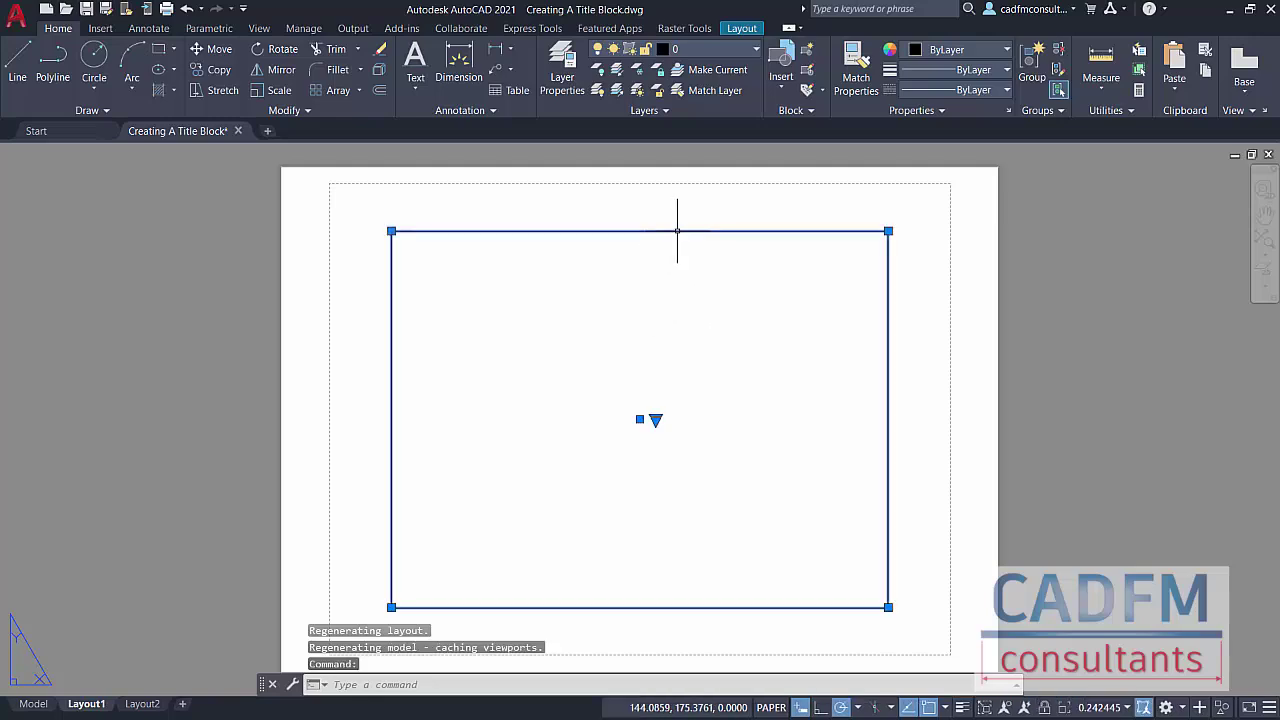
pyautogui.press('Delete')
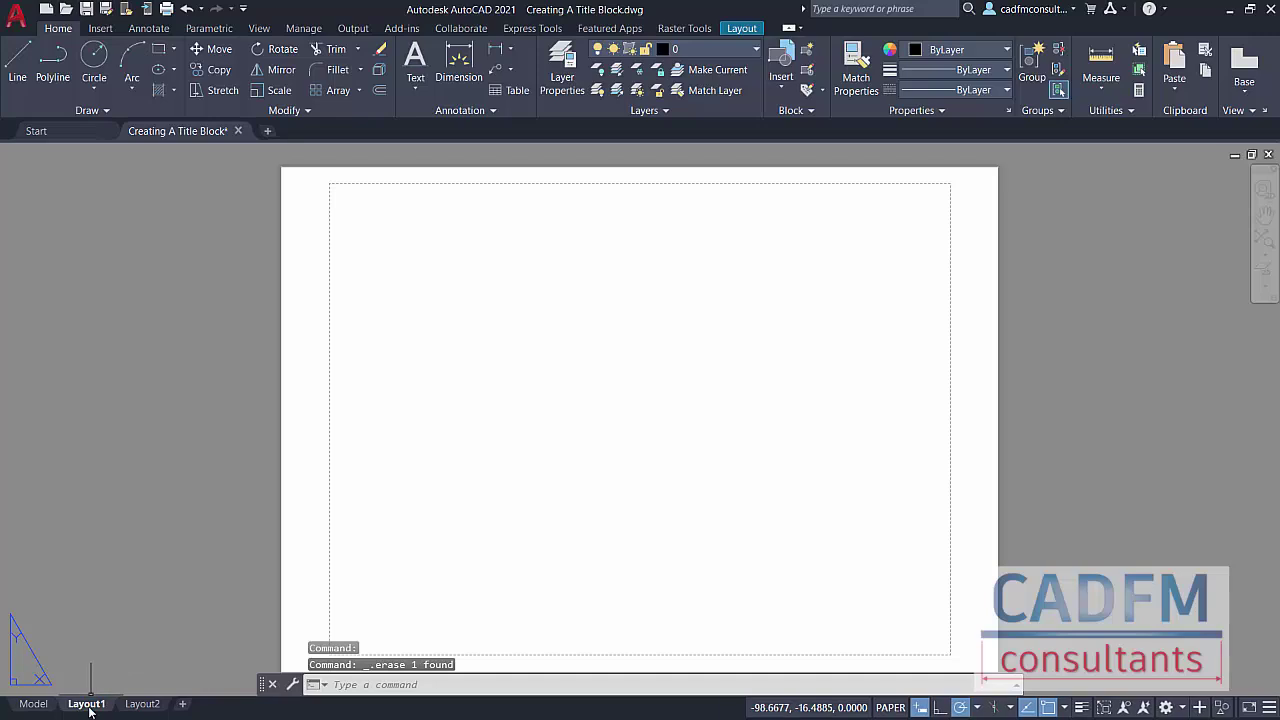
# - Rename Layout1 to 'ISO A1 Landscape'
pyautogui.rightClick(89, 704)
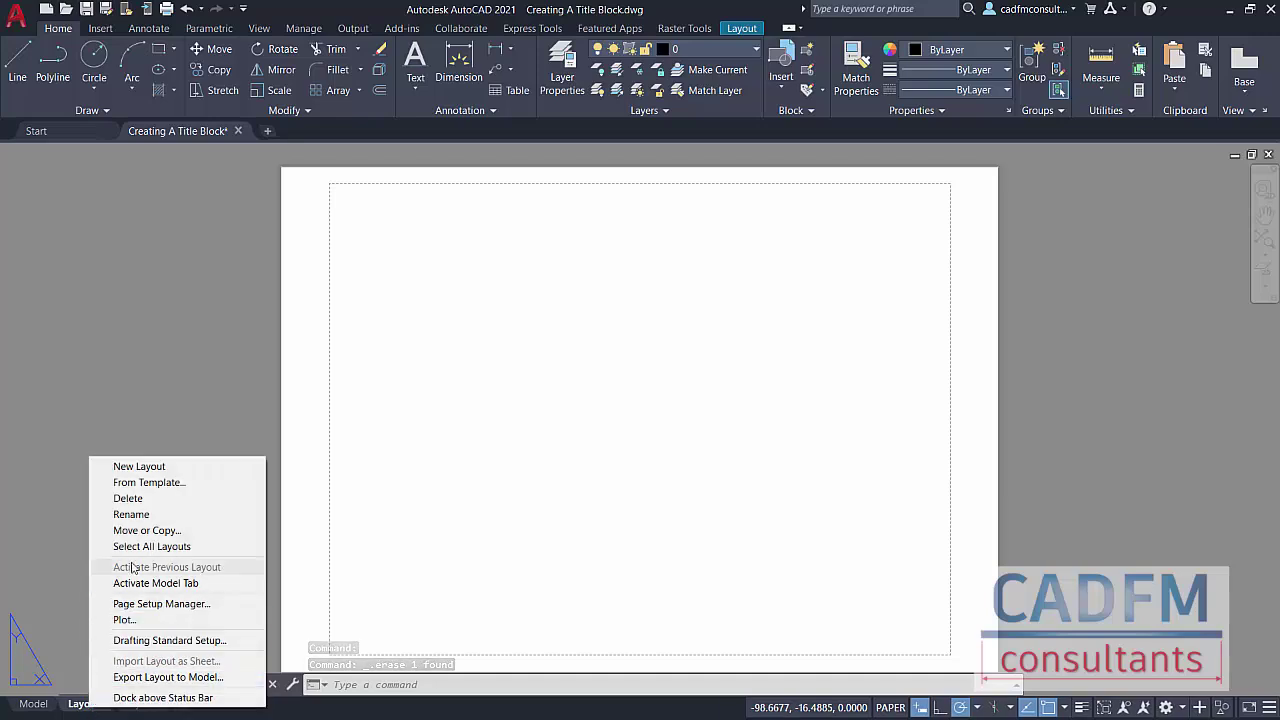
pyautogui.click(133, 515)
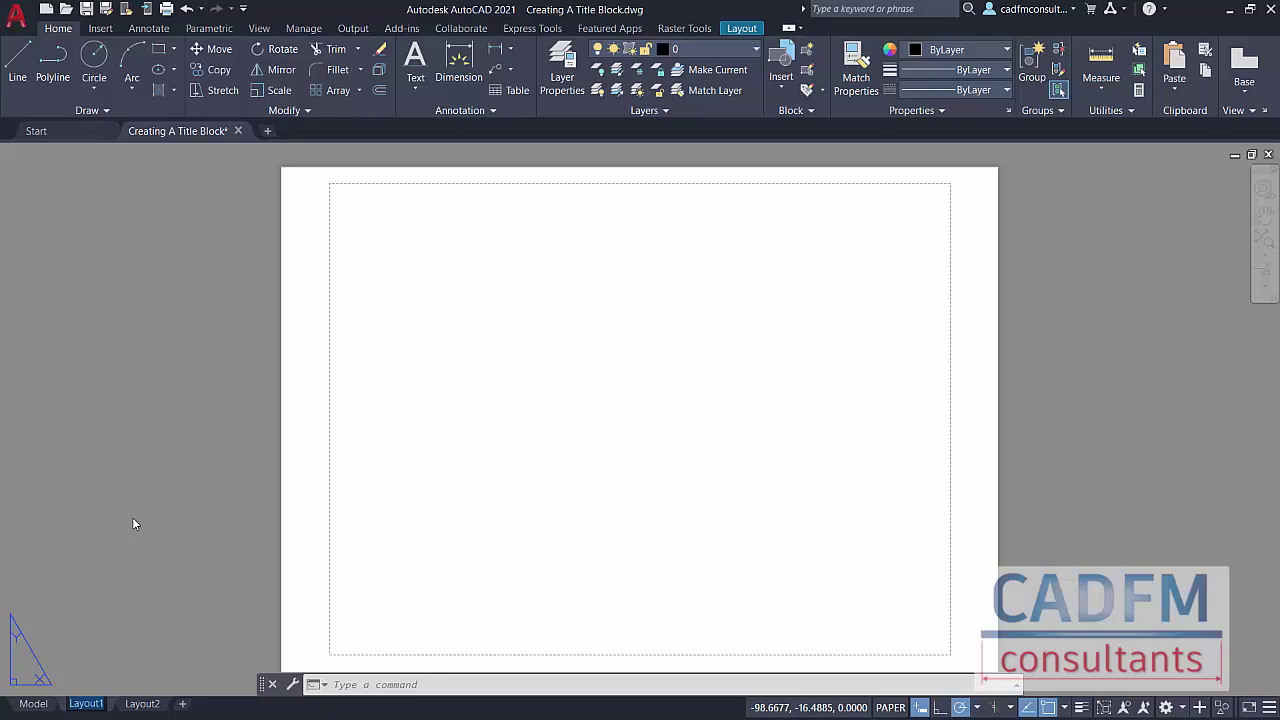
pyautogui.write('ISO A')
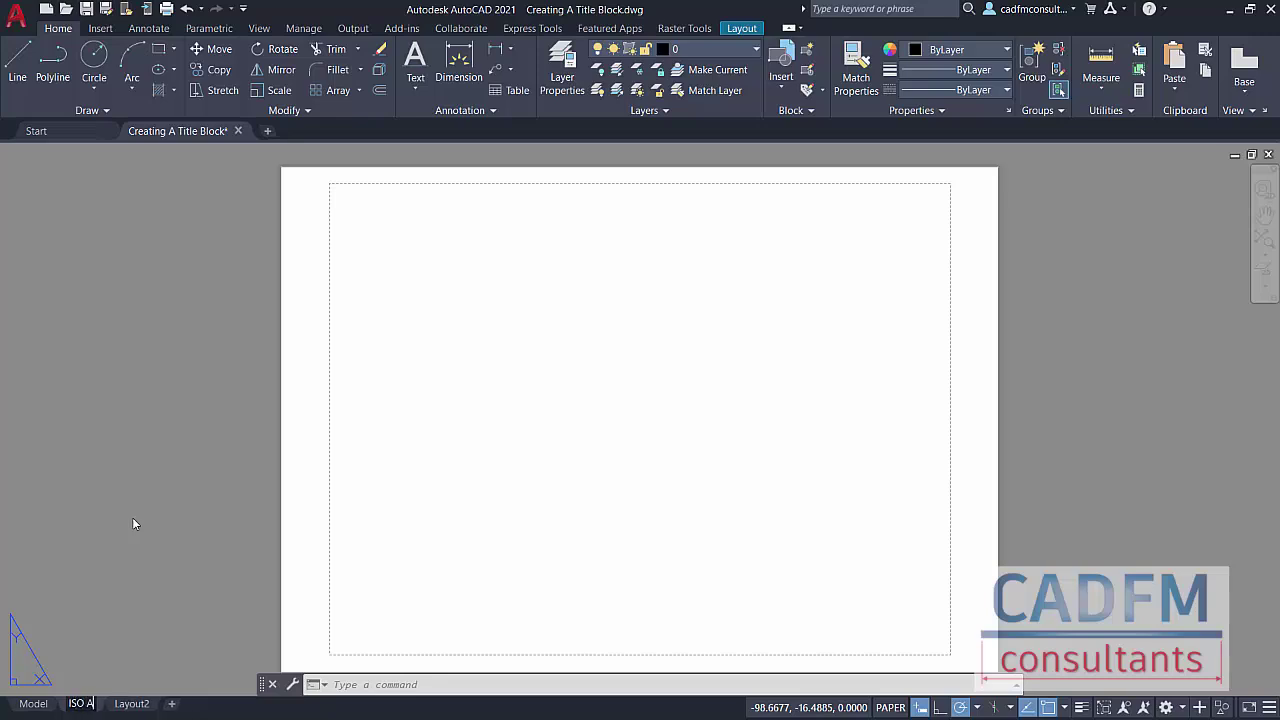
pyautogui.write('1 Lan')
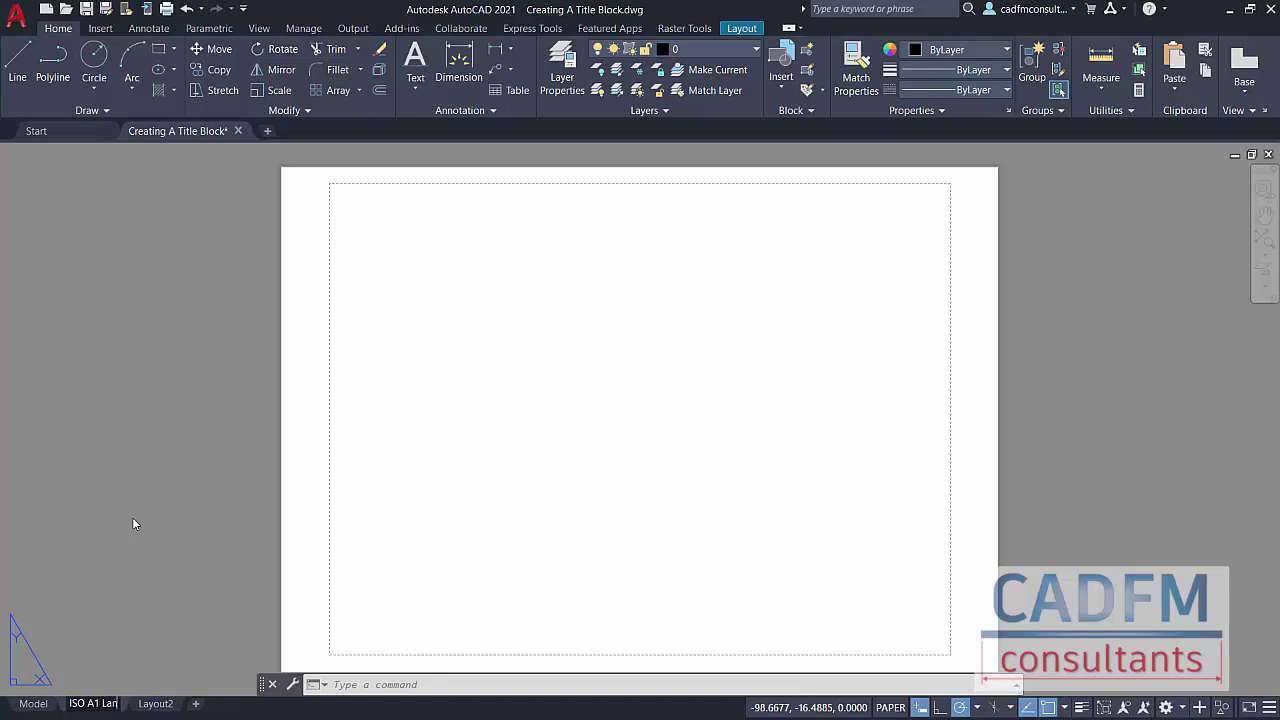
pyautogui.write('dscap')
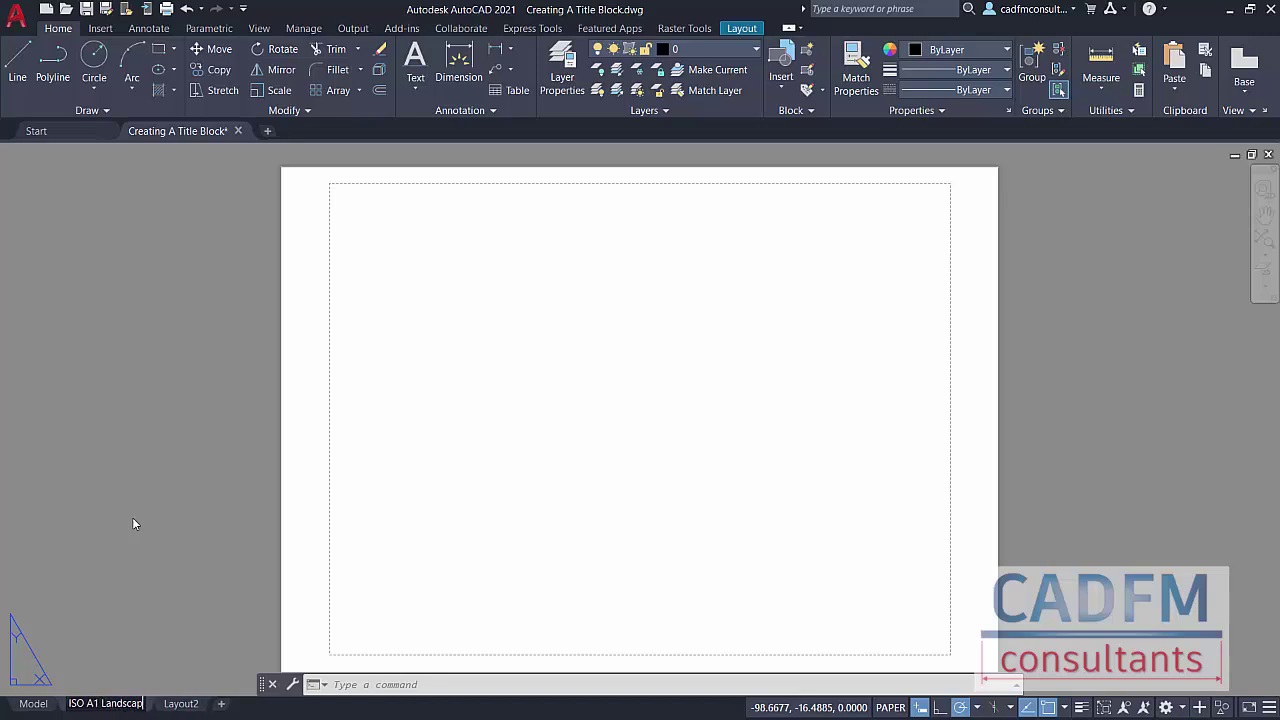
pyautogui.write('e')
pyautogui.press('Return')
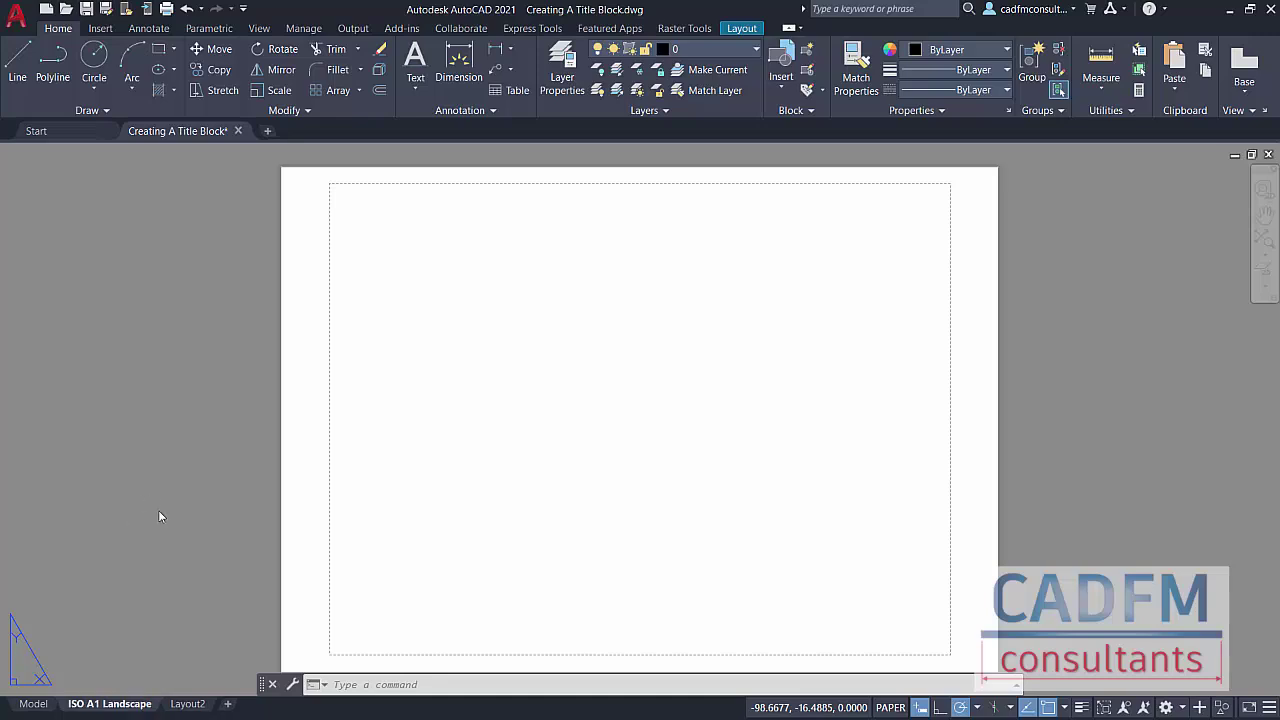
# - Delete Layout2 and set Titleblock as the current layer
pyautogui.rightClick(187, 704)
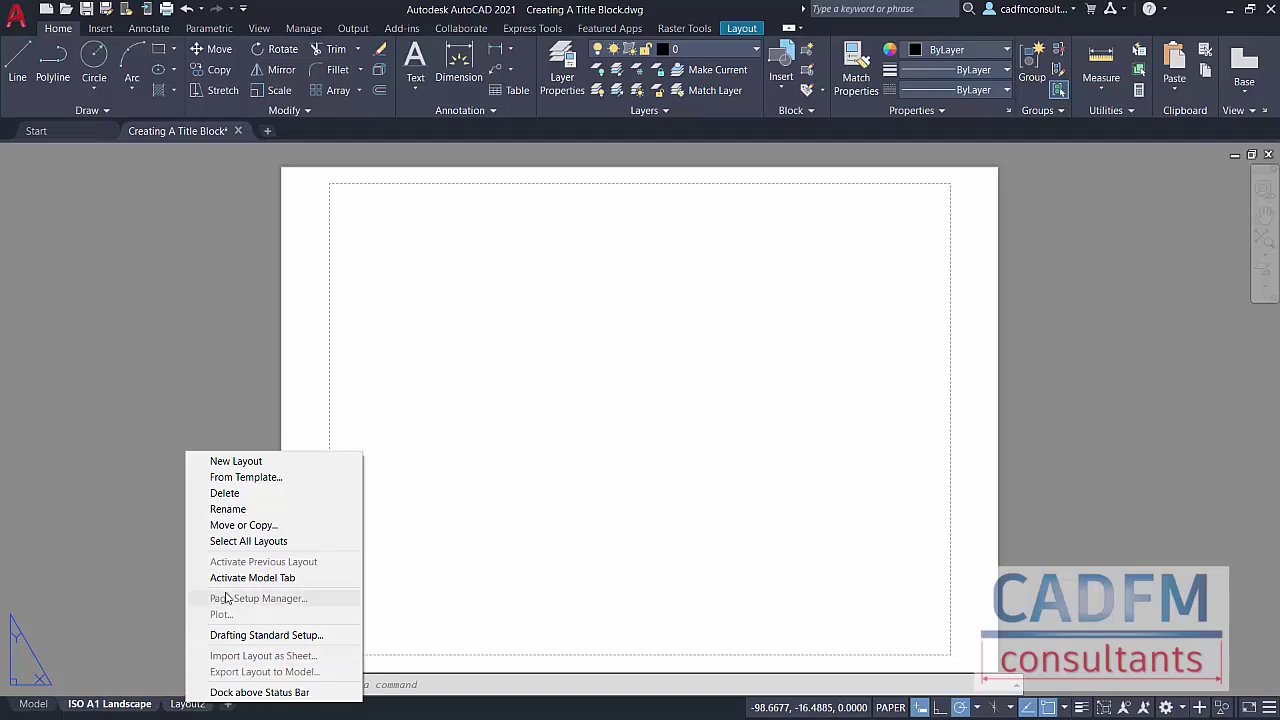
pyautogui.click(237, 495)
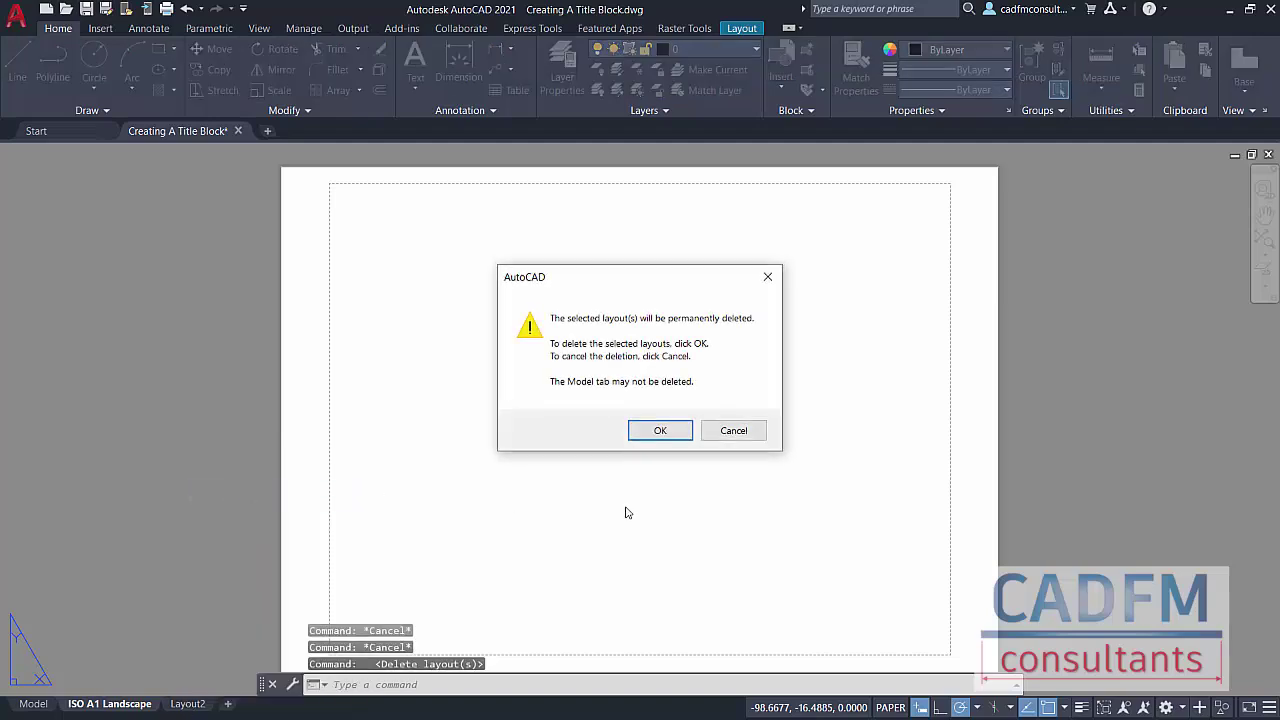
pyautogui.click(662, 432)
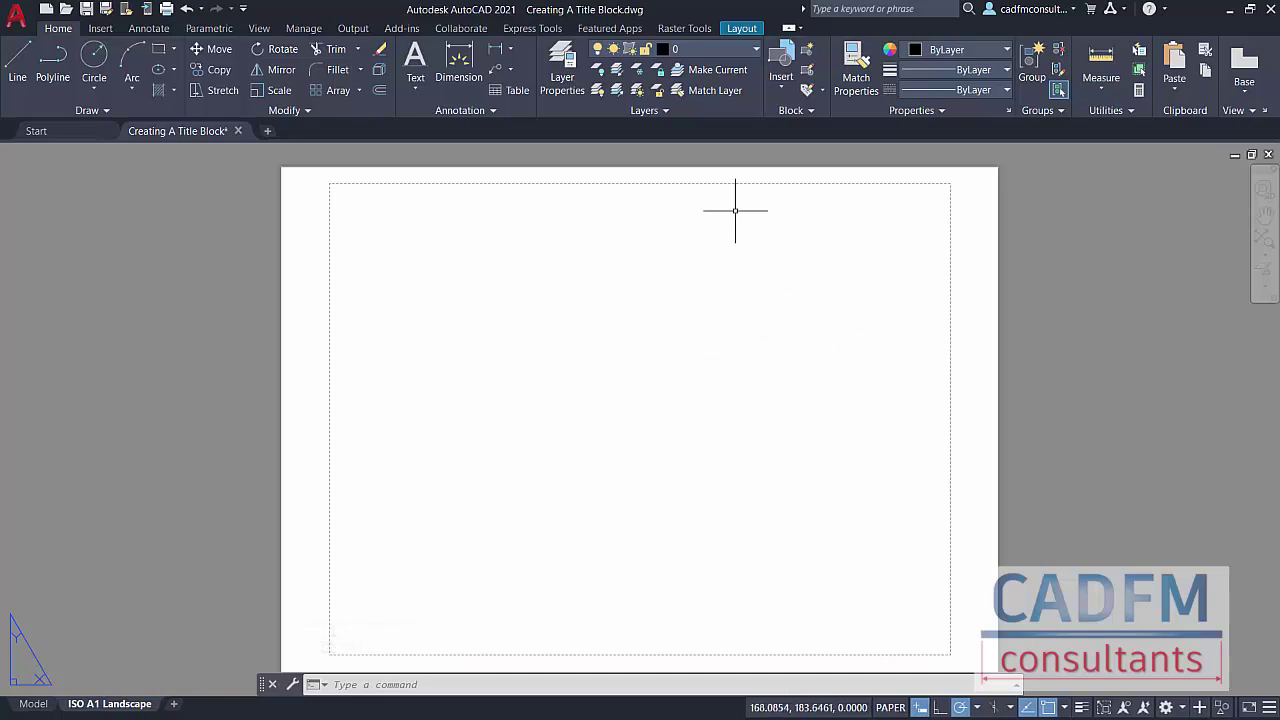
pyautogui.click(720, 52)
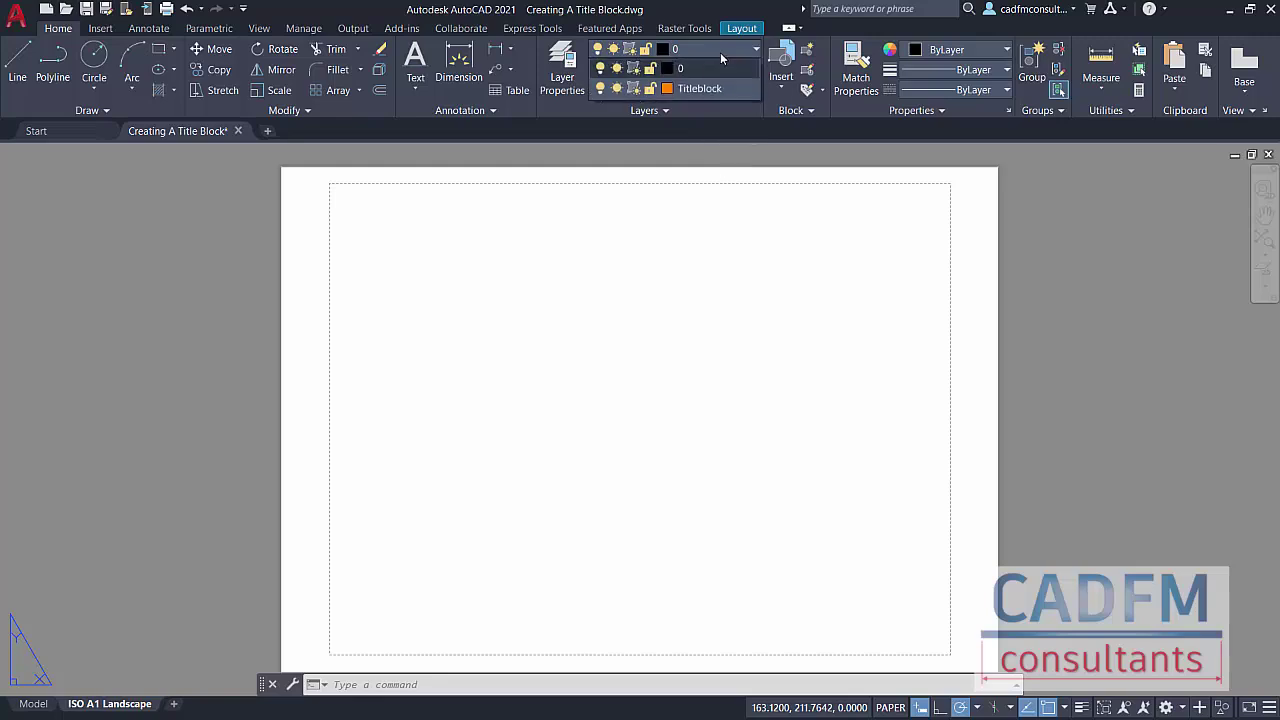
pyautogui.click(705, 90)
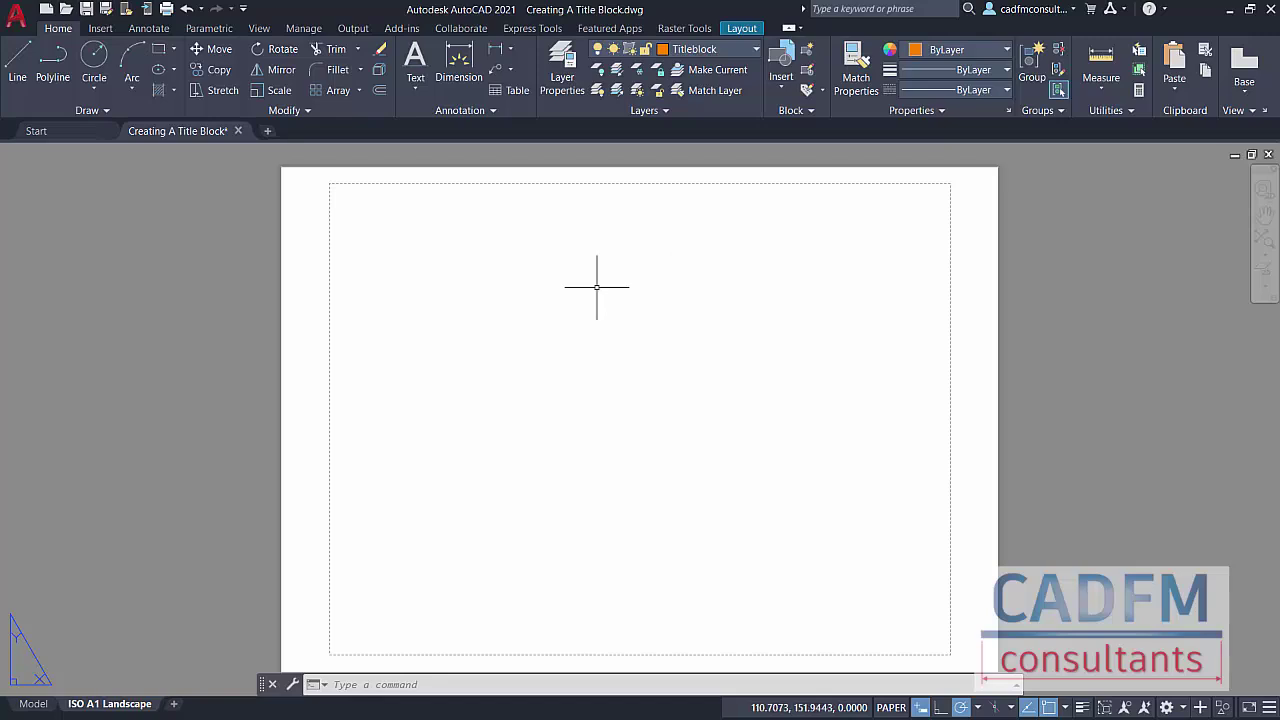
# - Open the Page Setup Manager from the ISO A1 Landscape layout tab's menu
pyautogui.rightClick(118, 706)
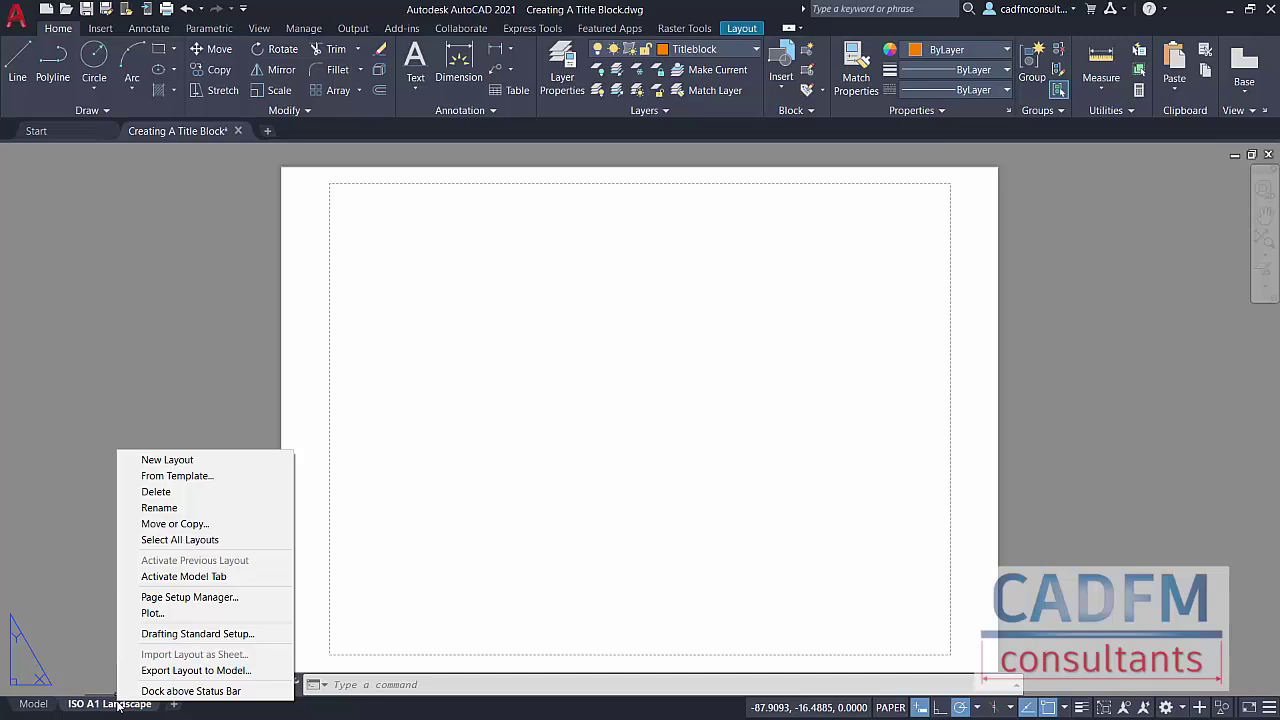
pyautogui.click(180, 597)
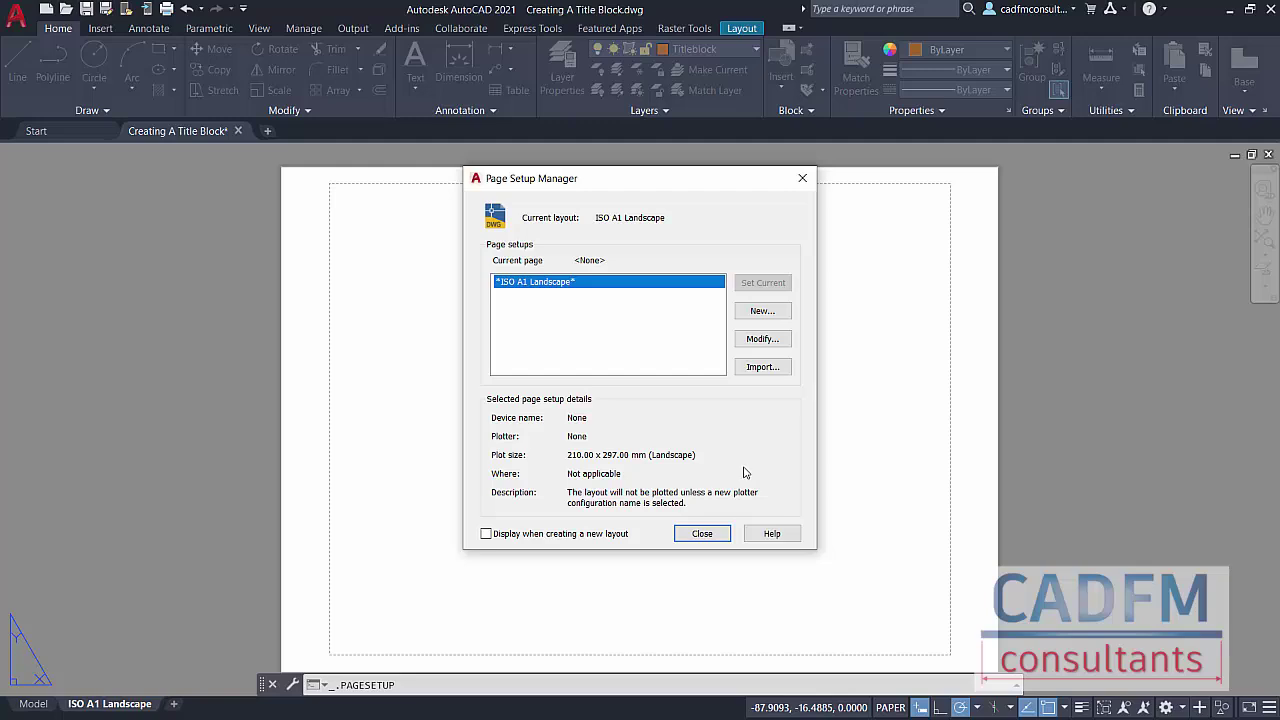
# - Create a new page setup named 'ISO A1 Landscape - PDF' in place of Setup1
pyautogui.click(762, 310)
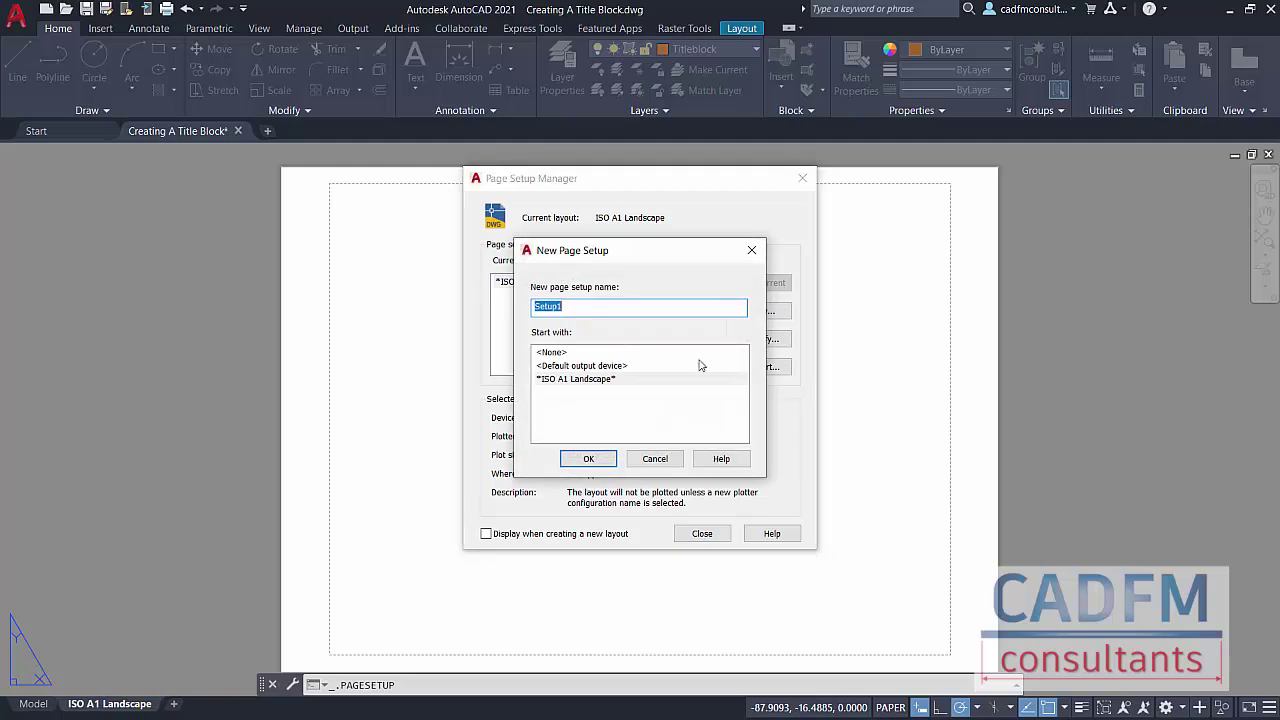
pyautogui.press('BackSpace')
pyautogui.click(588, 458)
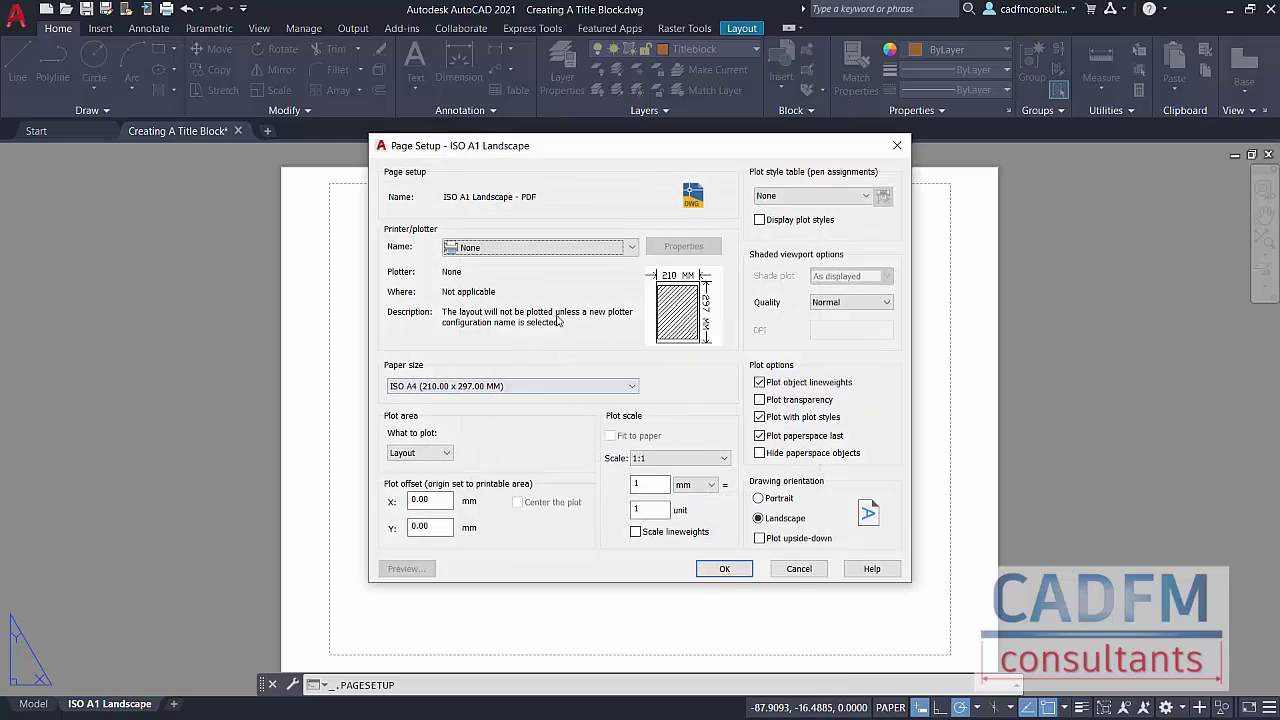
# - Choose the AutoCAD PDF (General Documentation).pc3 printer with ISO A1 841 x 594 mm paper
pyautogui.click(632, 248)
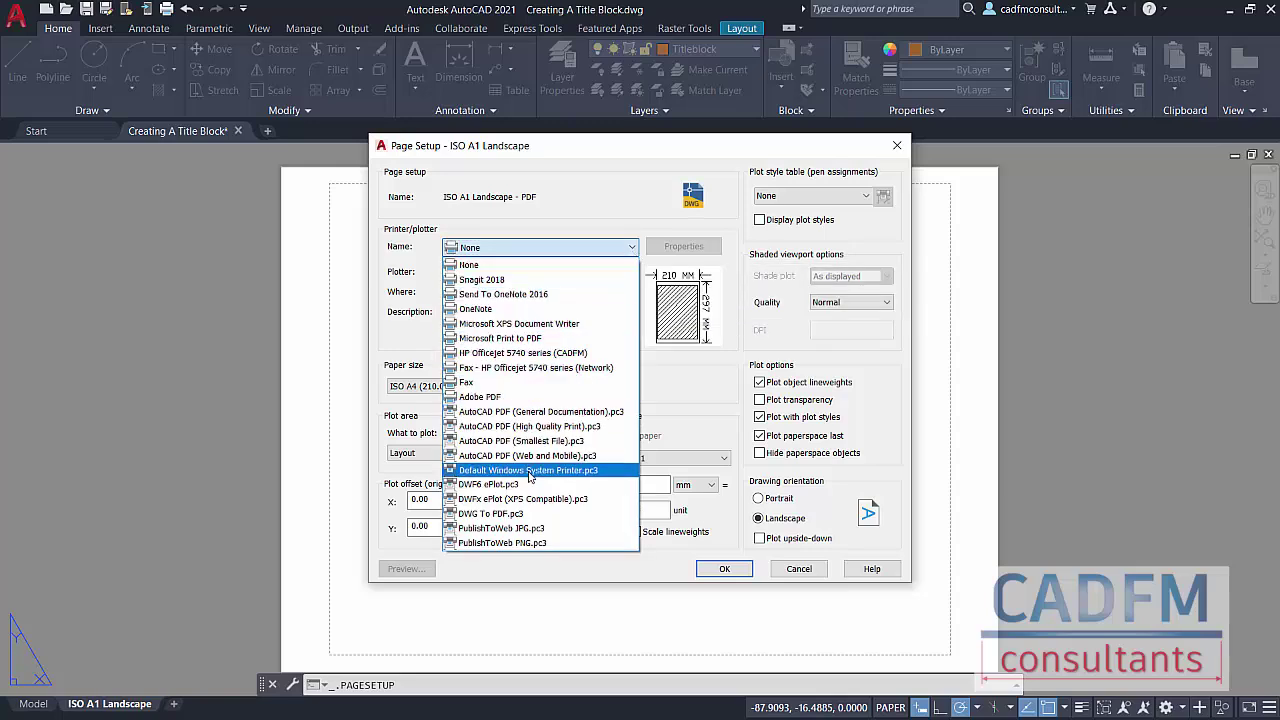
pyautogui.click(540, 411)
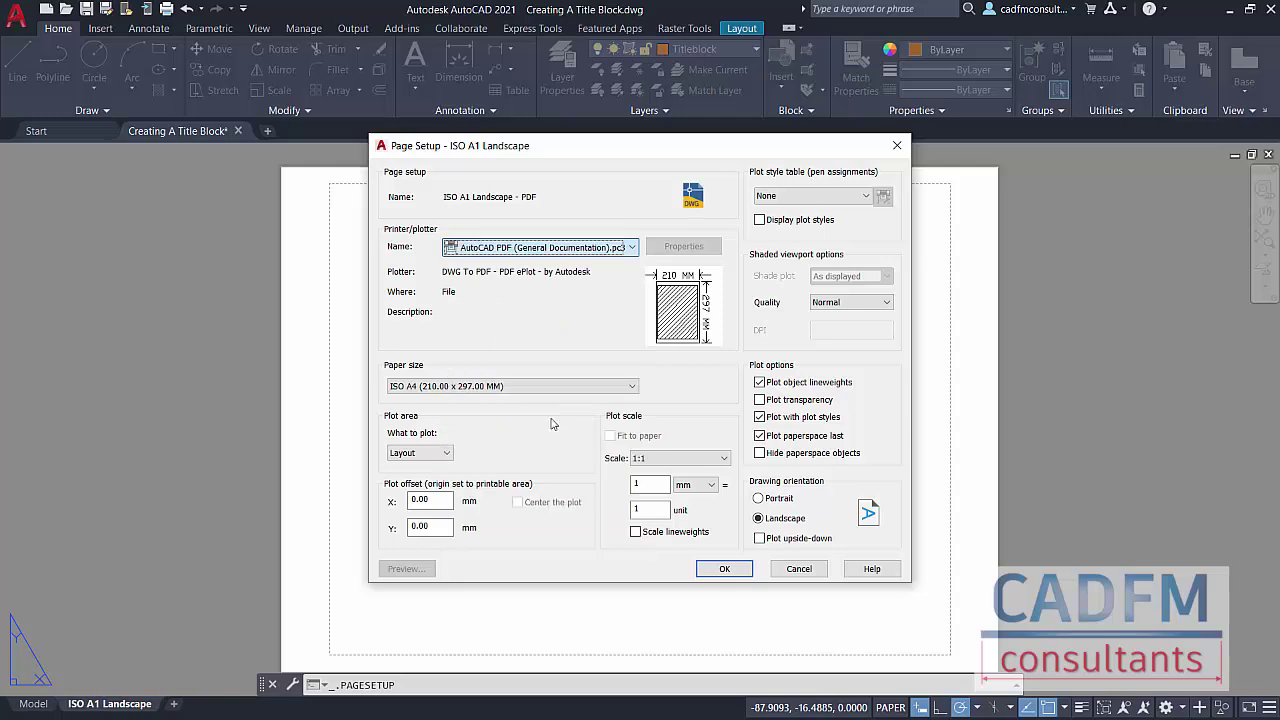
pyautogui.click(508, 387)
pyautogui.scroll(6, 518, 464)
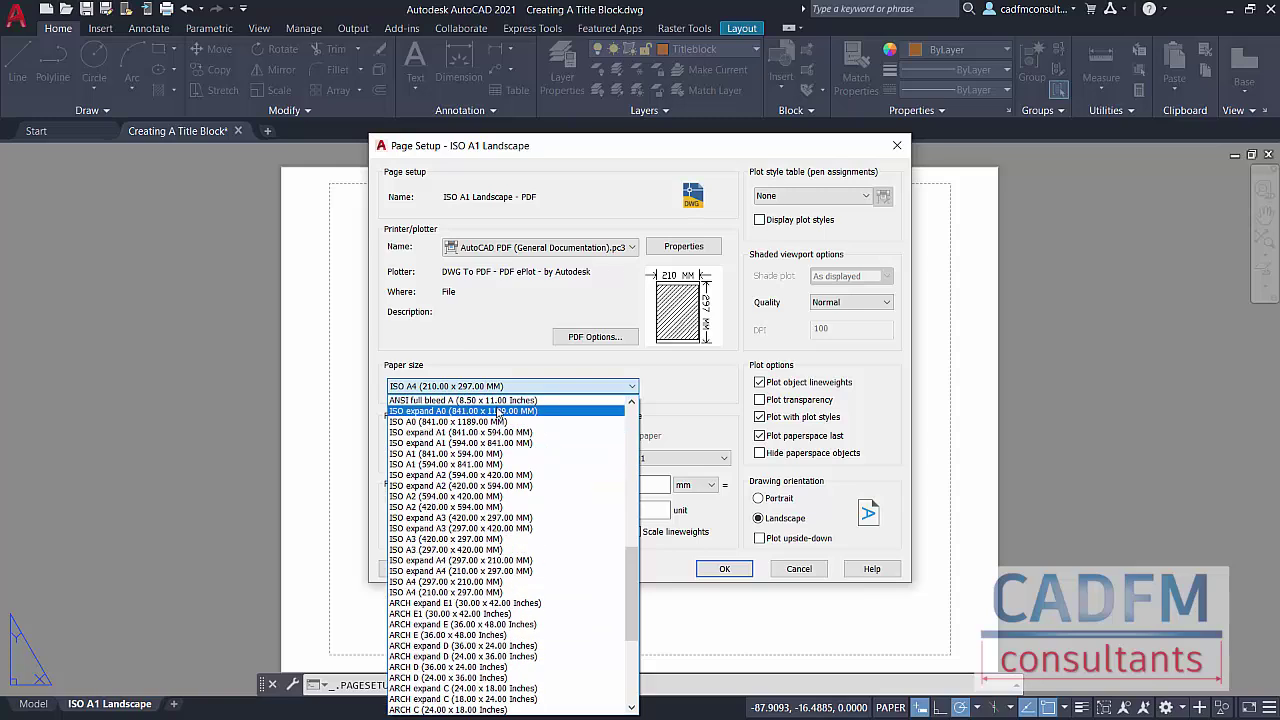
pyautogui.click(452, 453)
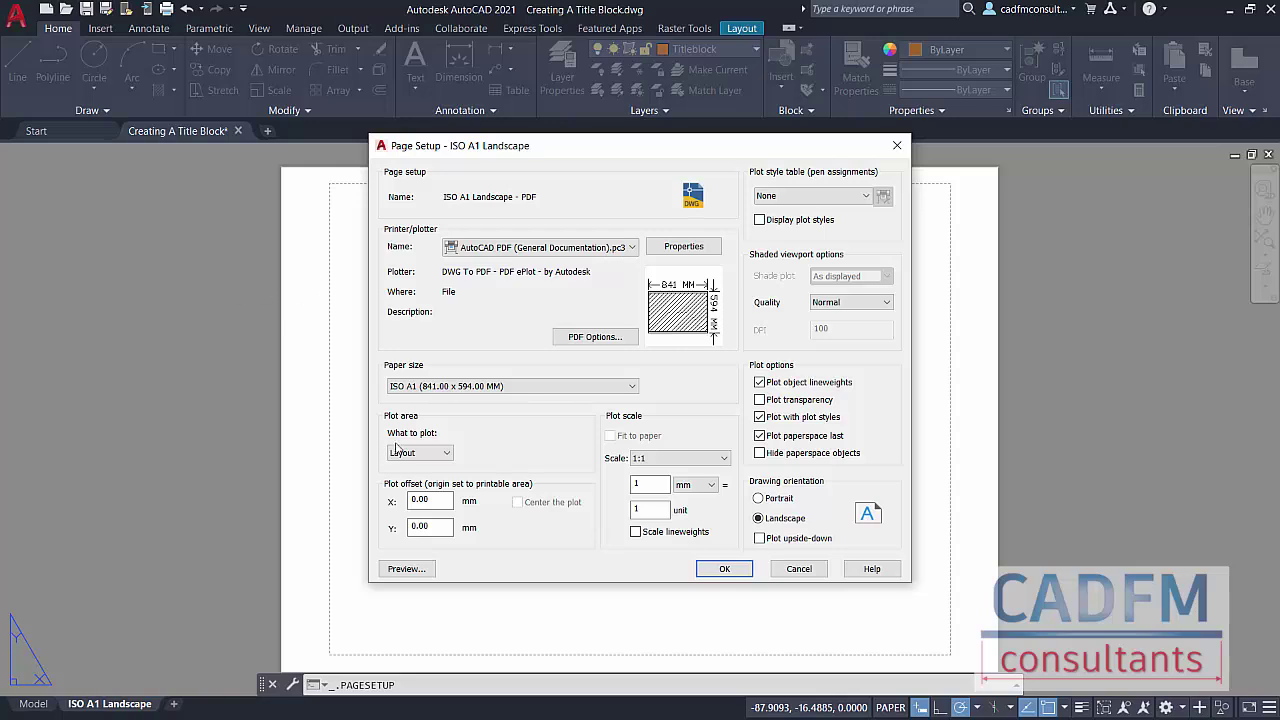
pyautogui.click(596, 339)
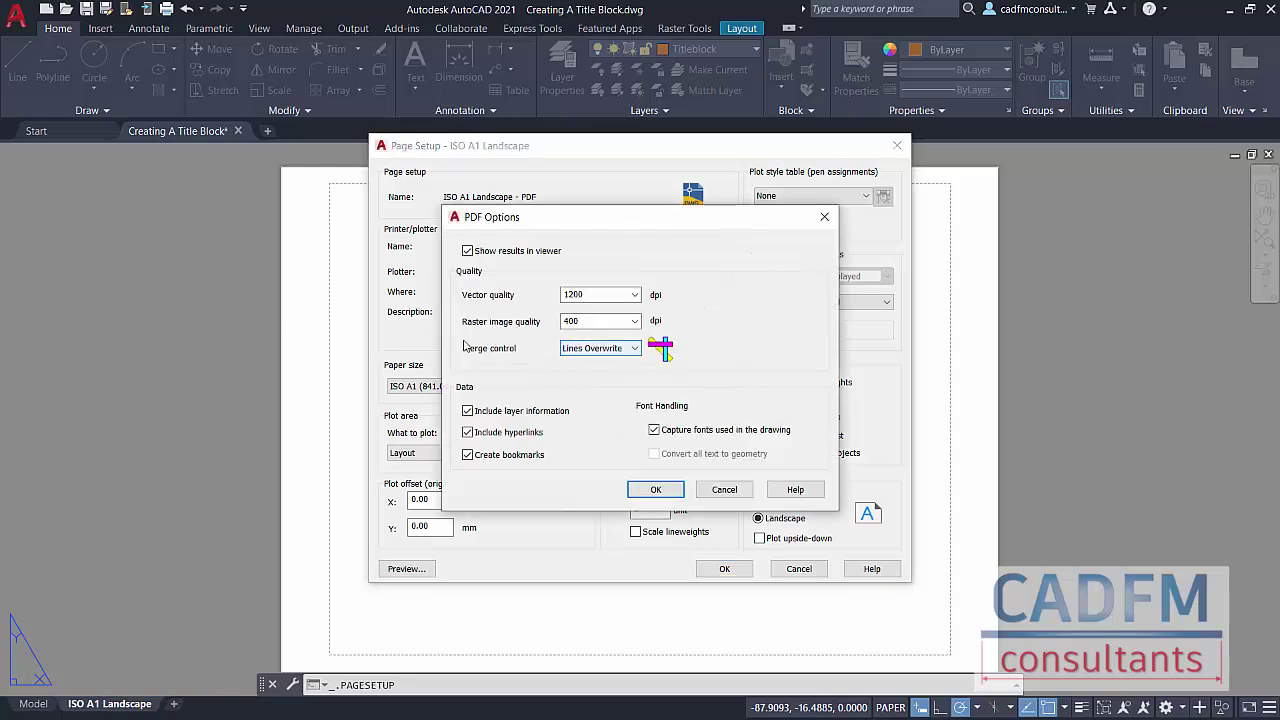
pyautogui.click(716, 495)
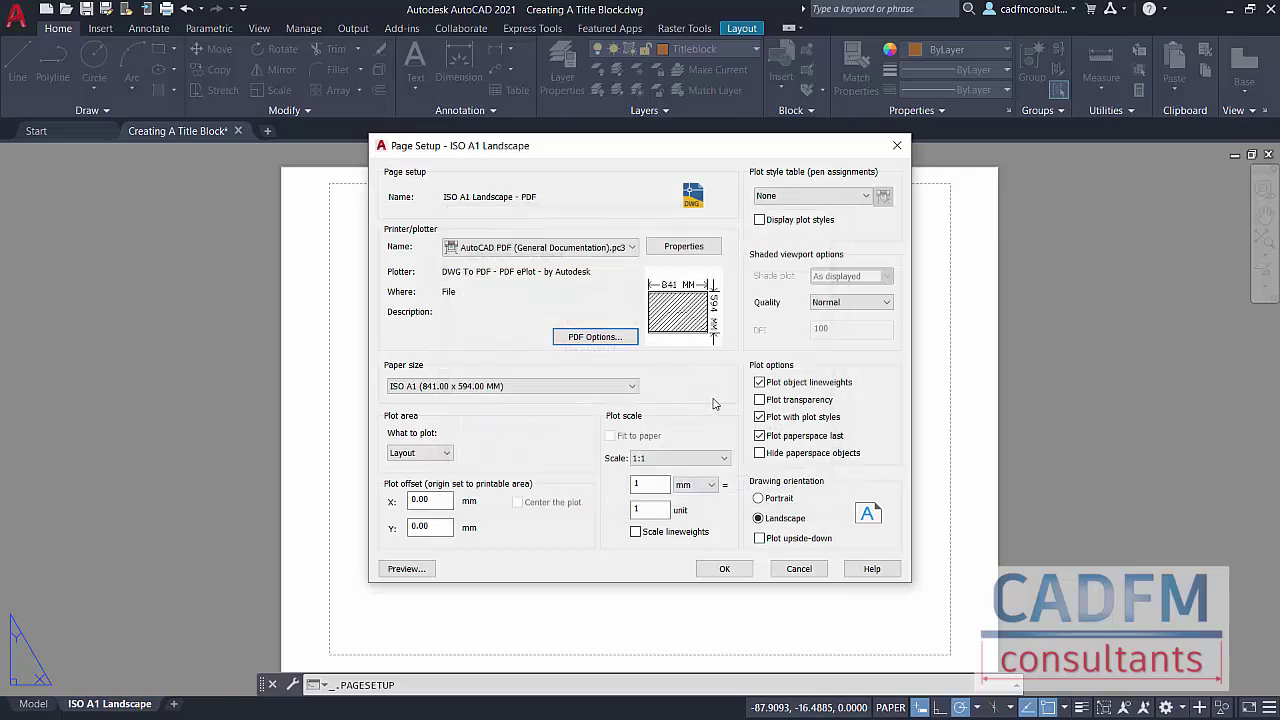
# - Plot Extents centred on the paper with the acad.ctb plot style, and save the setup
pyautogui.click(445, 455)
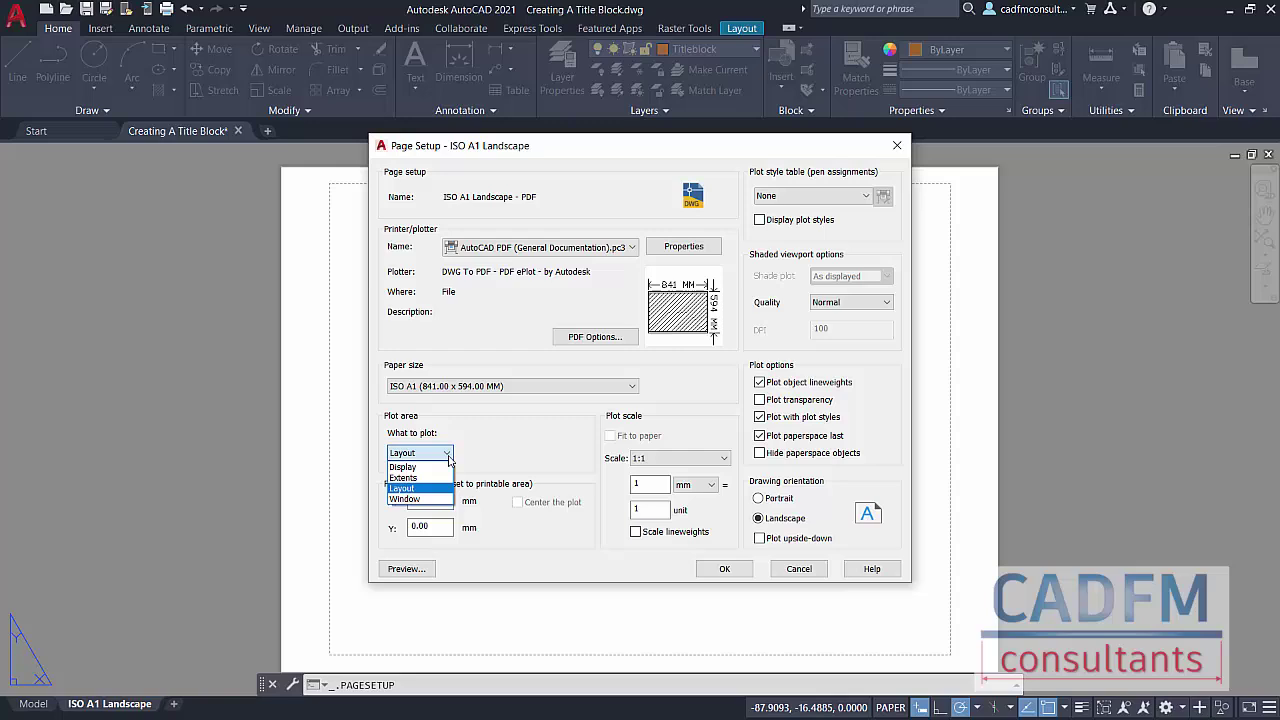
pyautogui.click(435, 478)
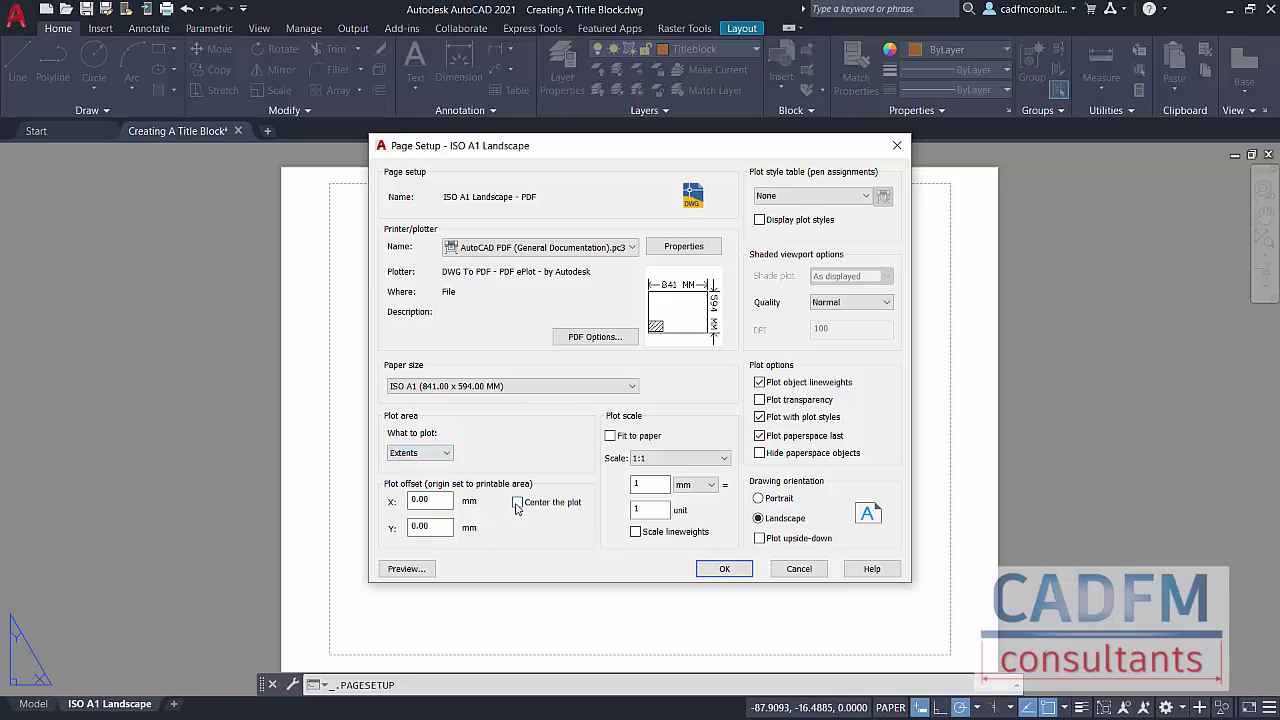
pyautogui.click(517, 502)
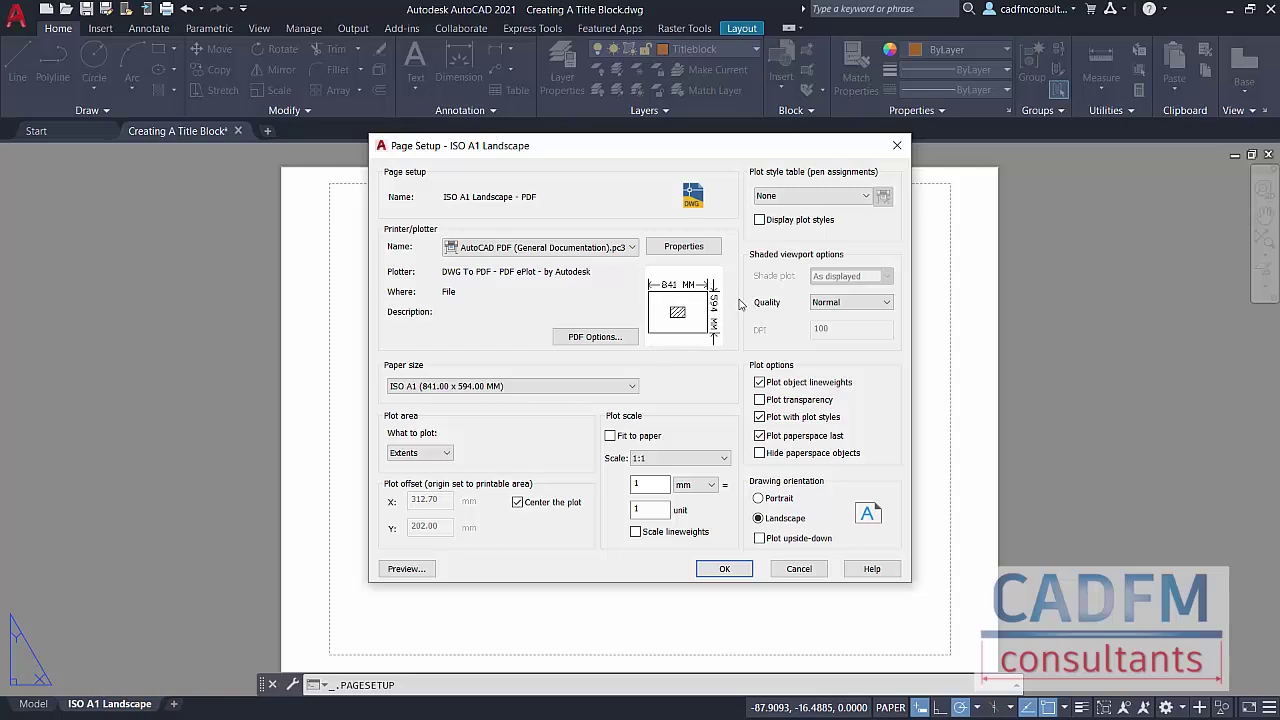
pyautogui.click(864, 197)
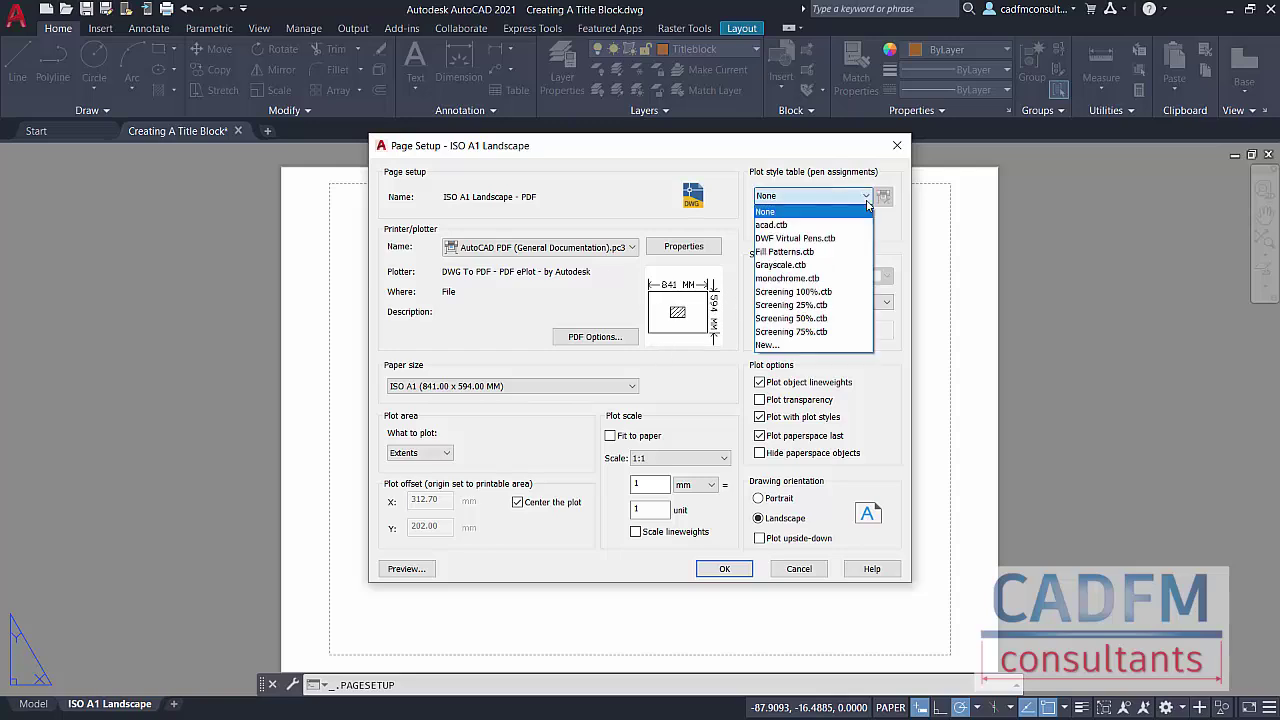
pyautogui.click(813, 226)
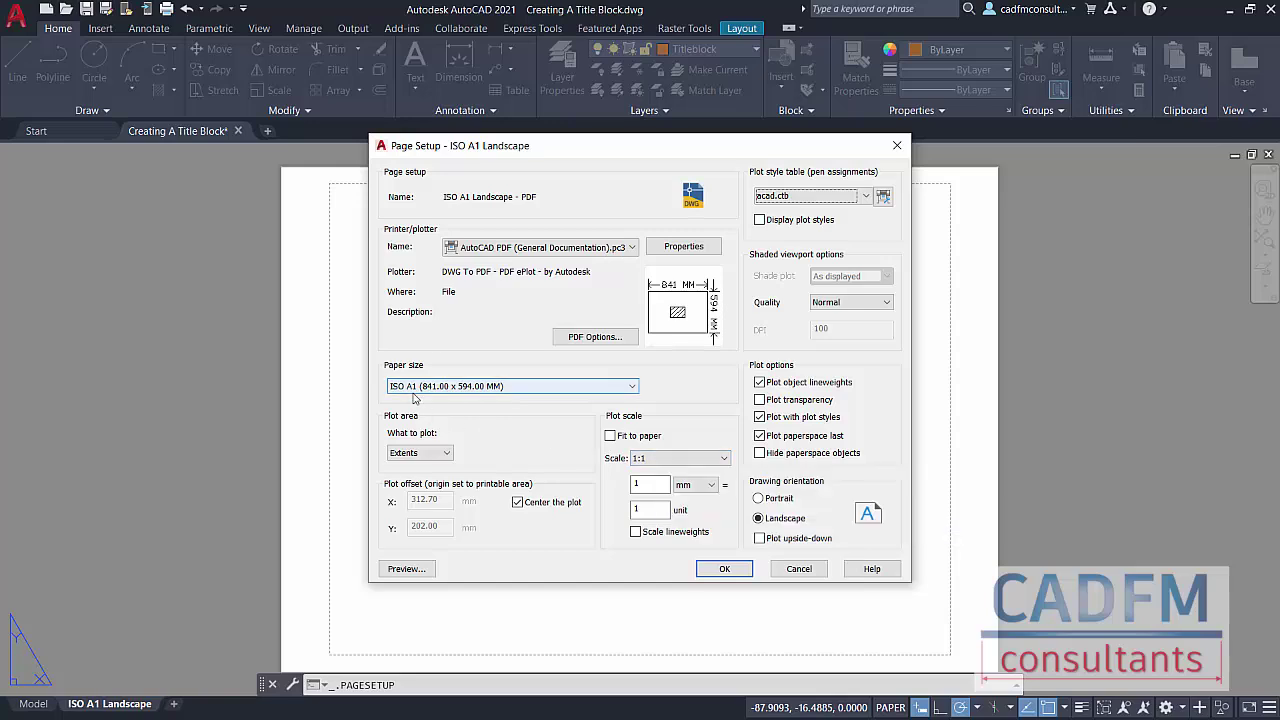
pyautogui.click(724, 568)
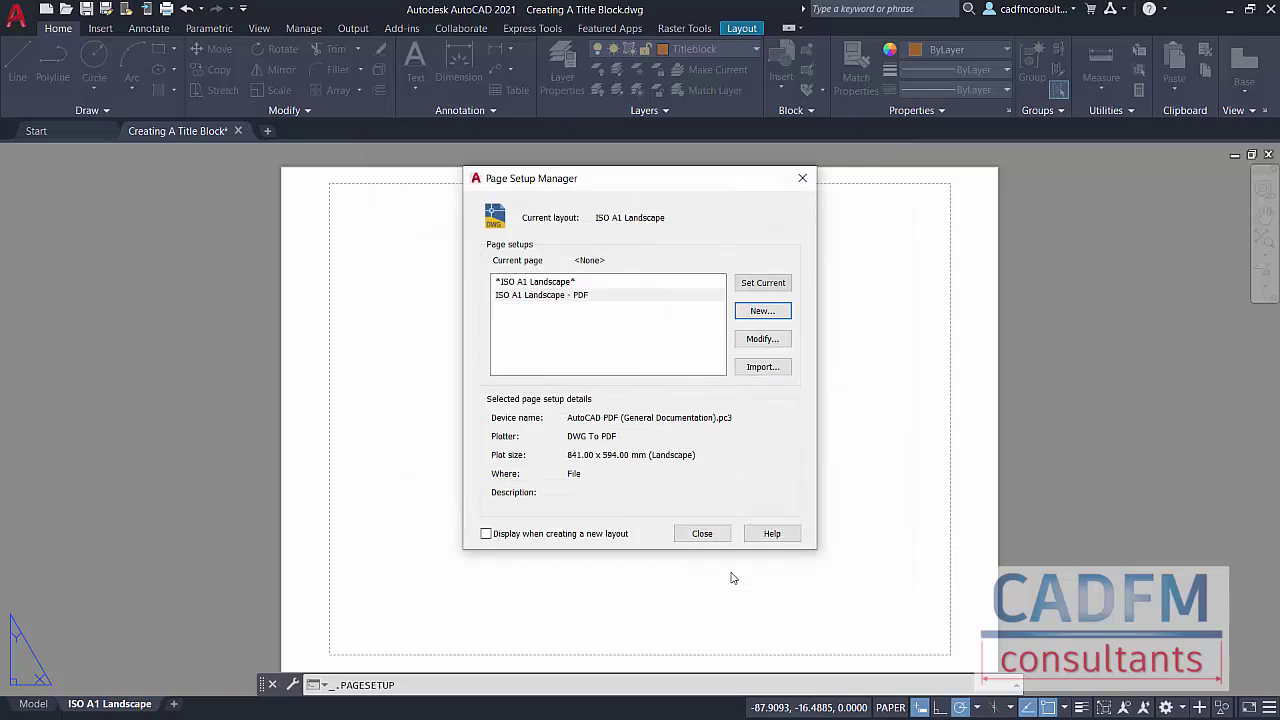
# - Set 'ISO A1 Landscape - PDF' as the layout's current page setup and close the manager
pyautogui.click(550, 298)
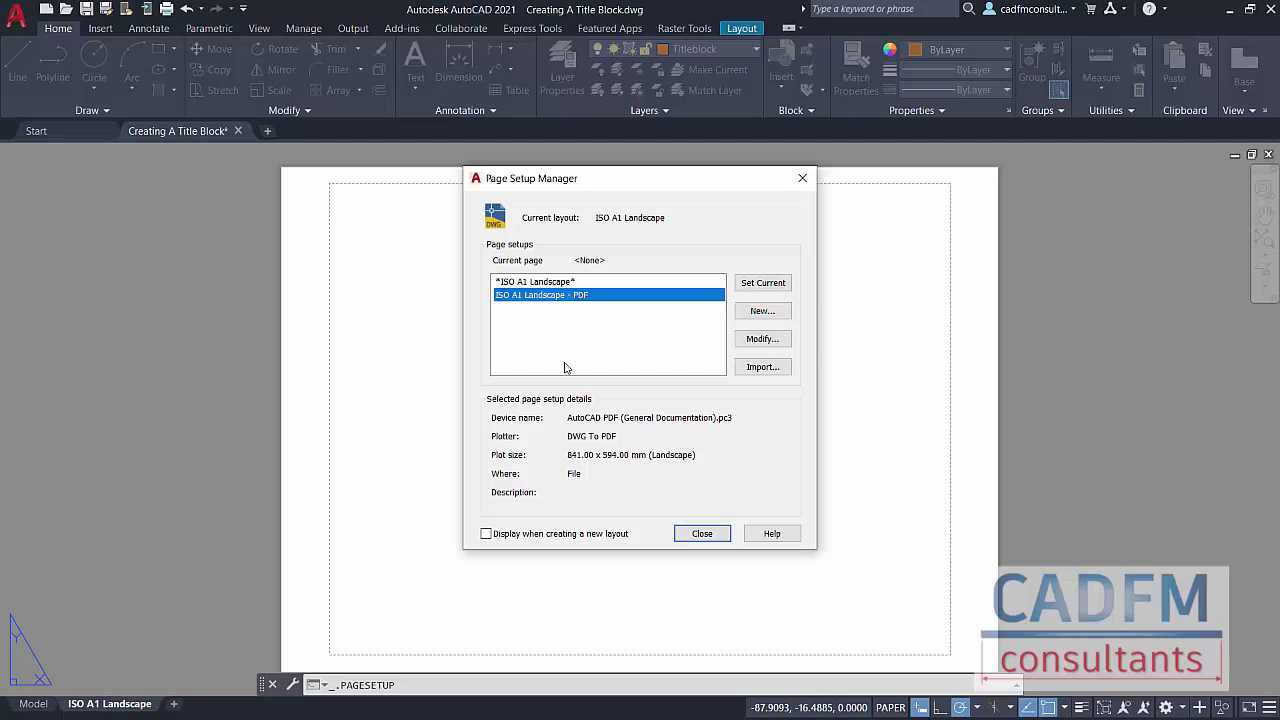
pyautogui.doubleClick(560, 297)
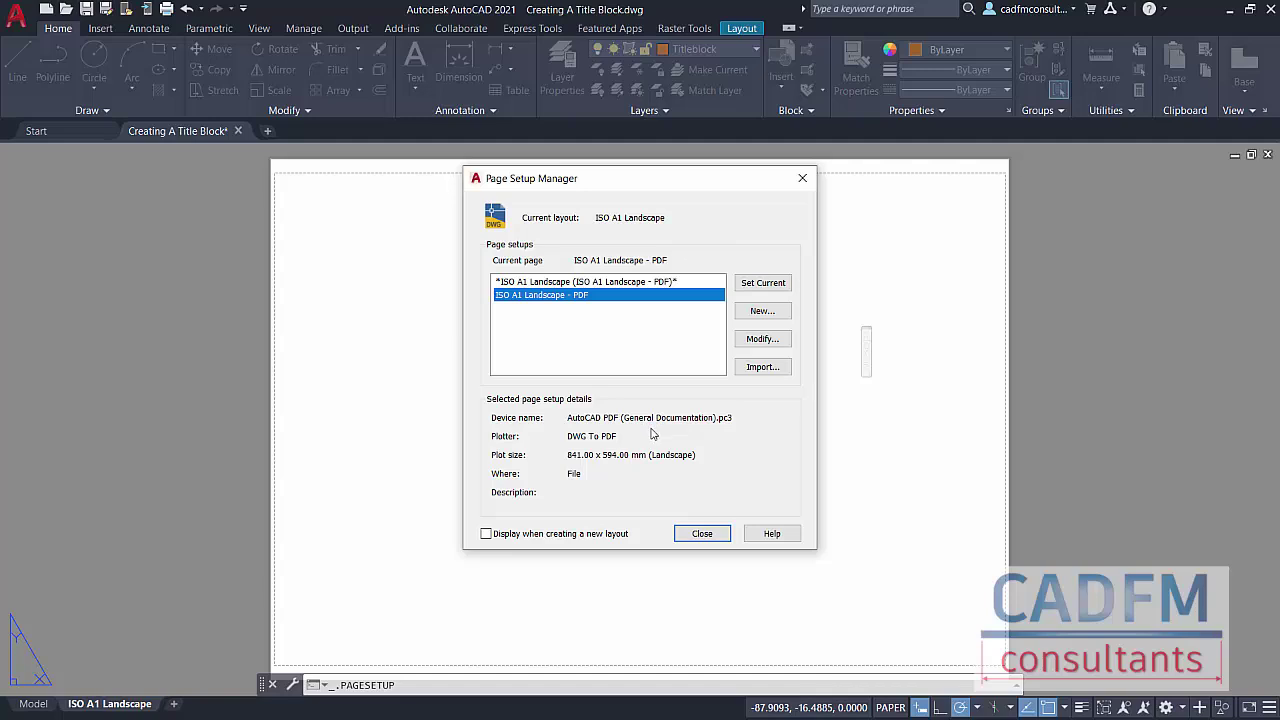
pyautogui.click(700, 531)
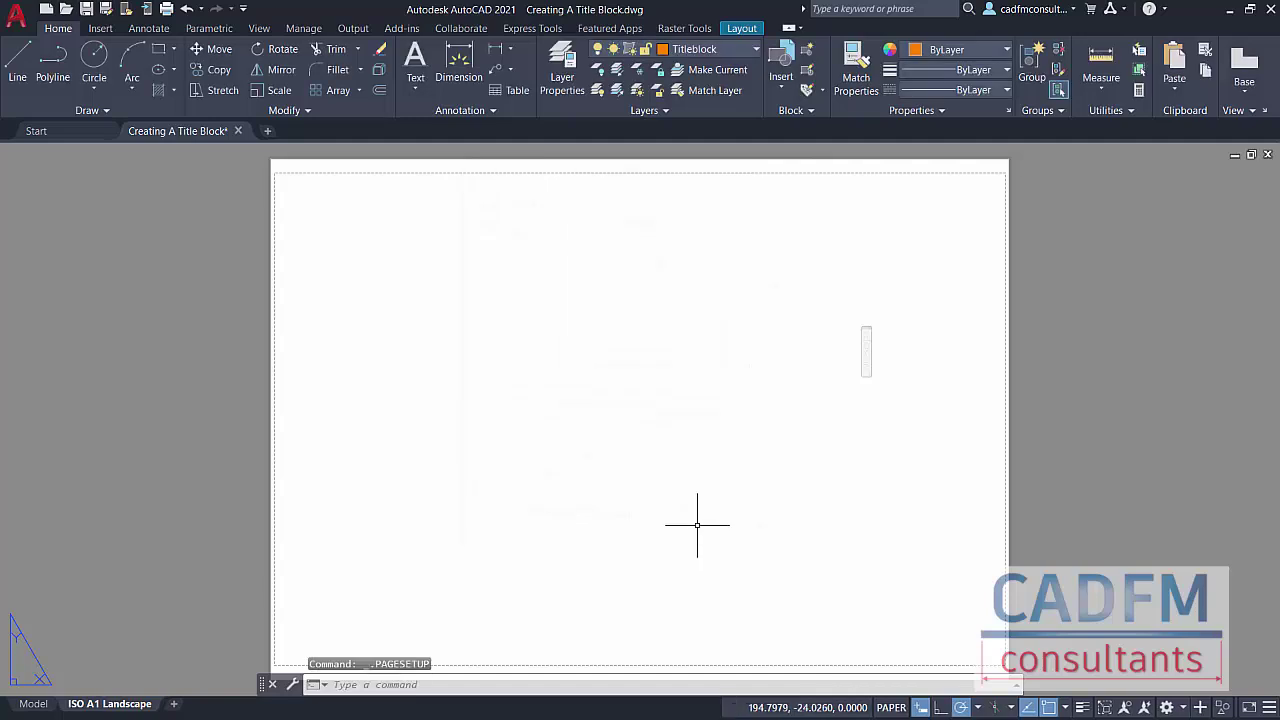
# - Pick the ISO A1 Landscape block from the Insert tab's block gallery to start placing it
pyautogui.click(109, 33)
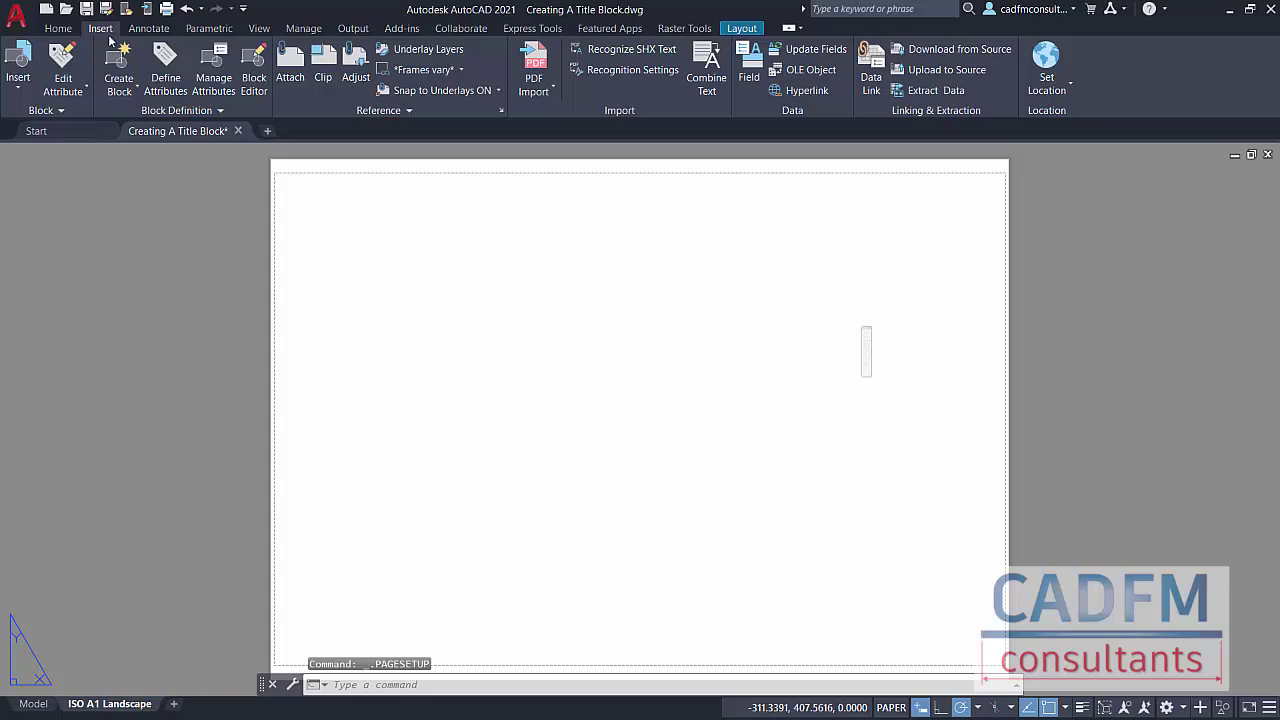
pyautogui.click(24, 88)
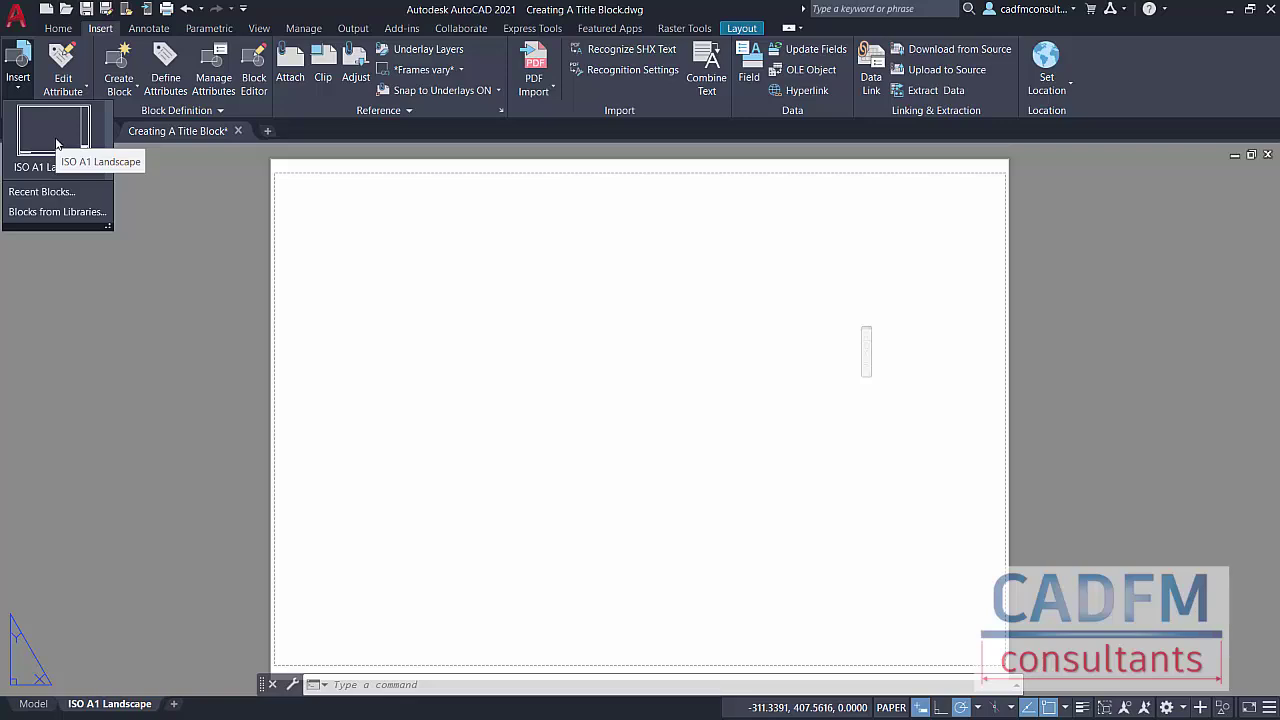
pyautogui.click(50, 191)
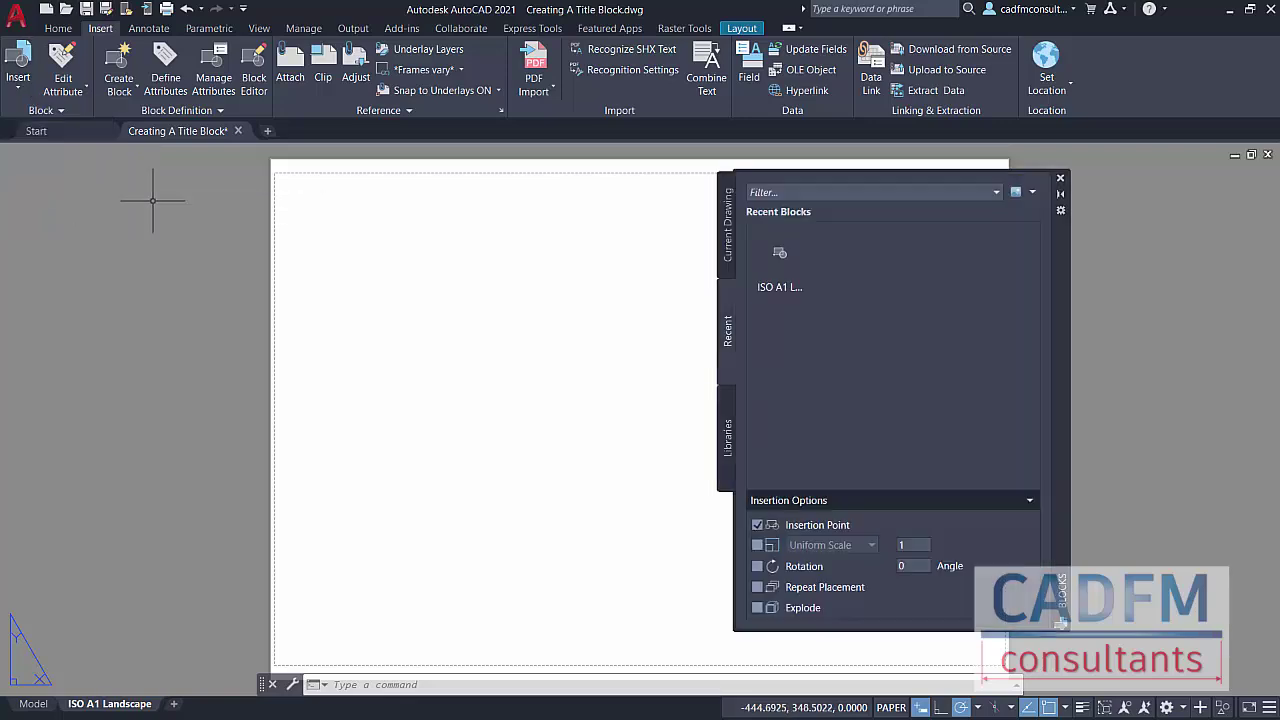
pyautogui.click(1061, 181)
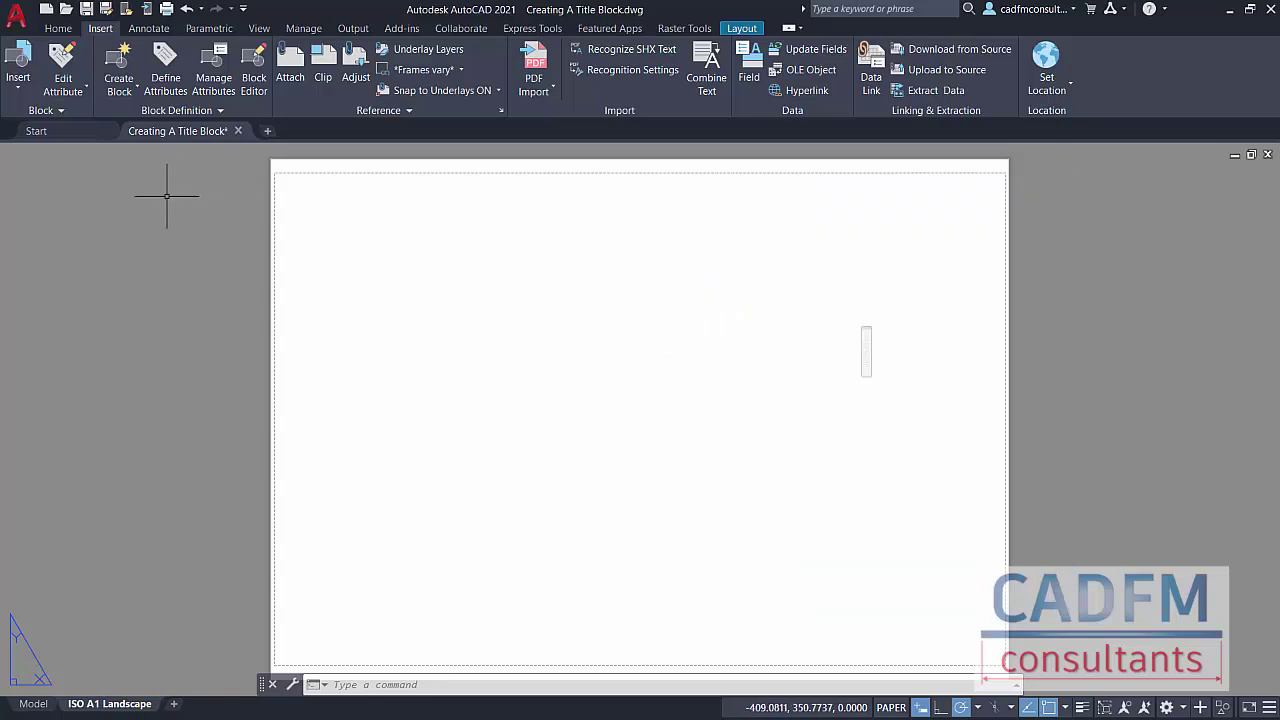
pyautogui.click(18, 88)
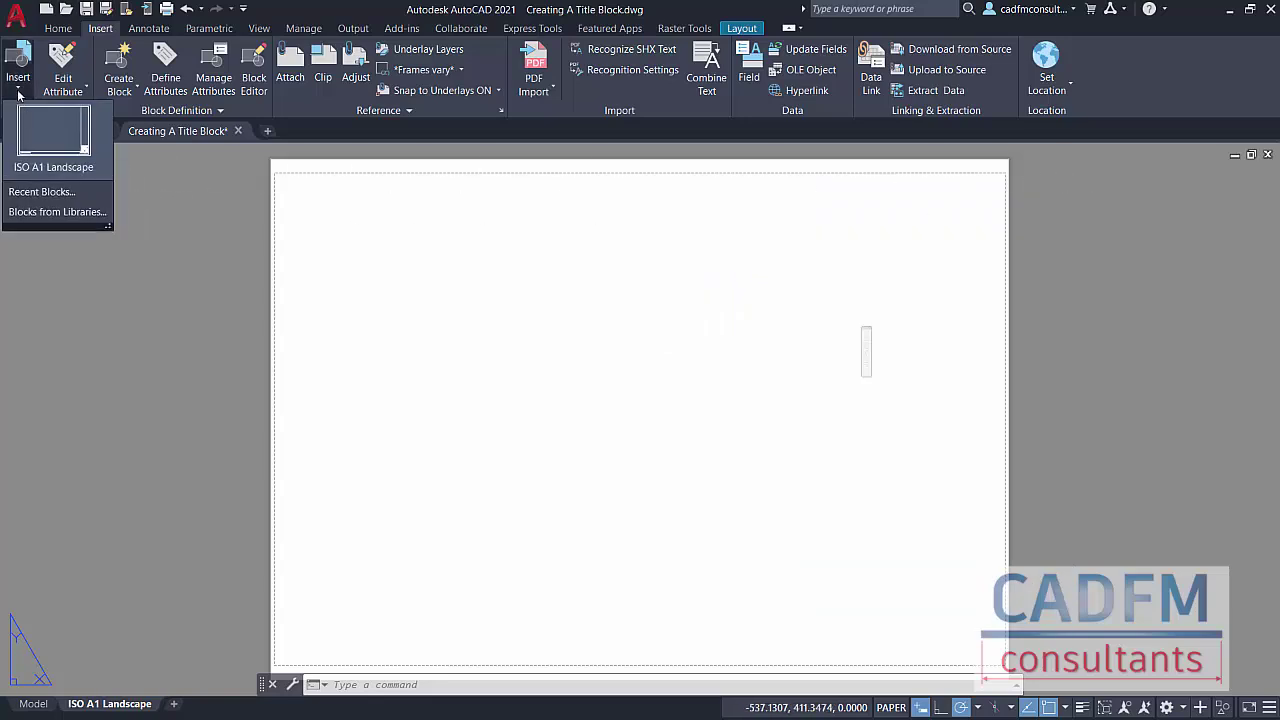
pyautogui.click(53, 128)
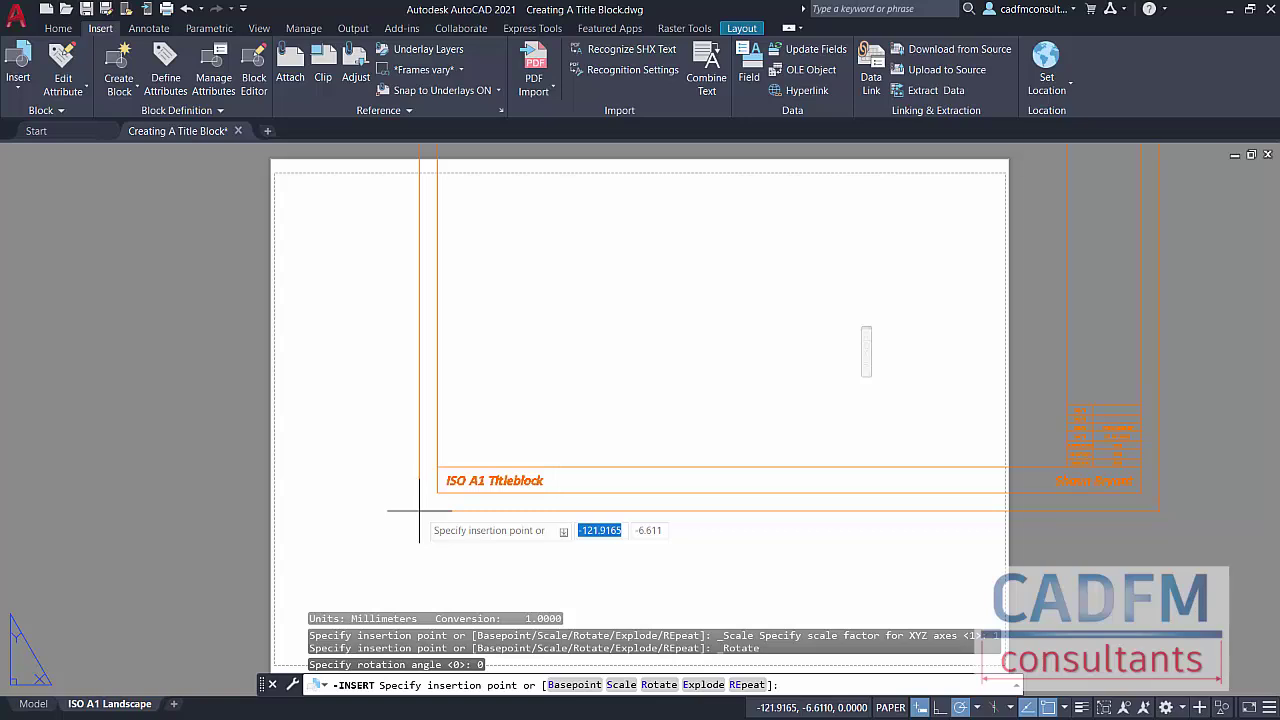
# - Place the title block at insertion point 0,0 and accept its default attribute values
pyautogui.write('0')
pyautogui.press('Tab')
pyautogui.write('0')
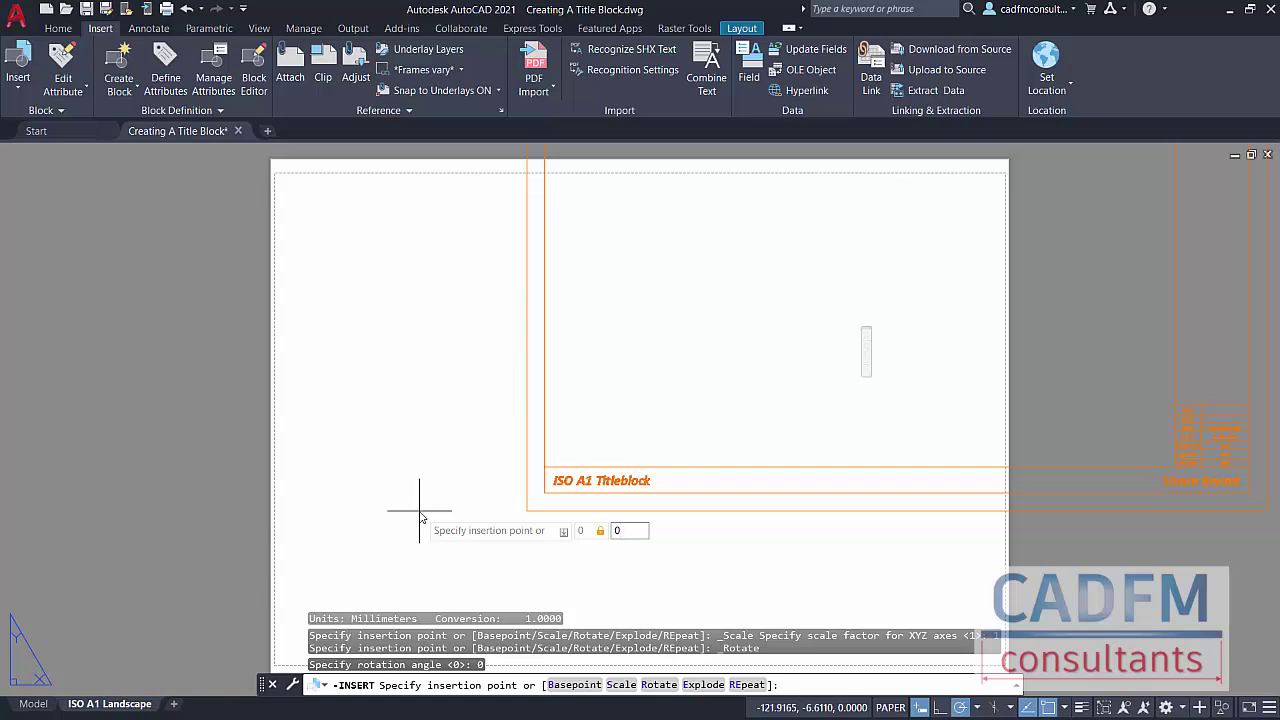
pyautogui.press('Return')
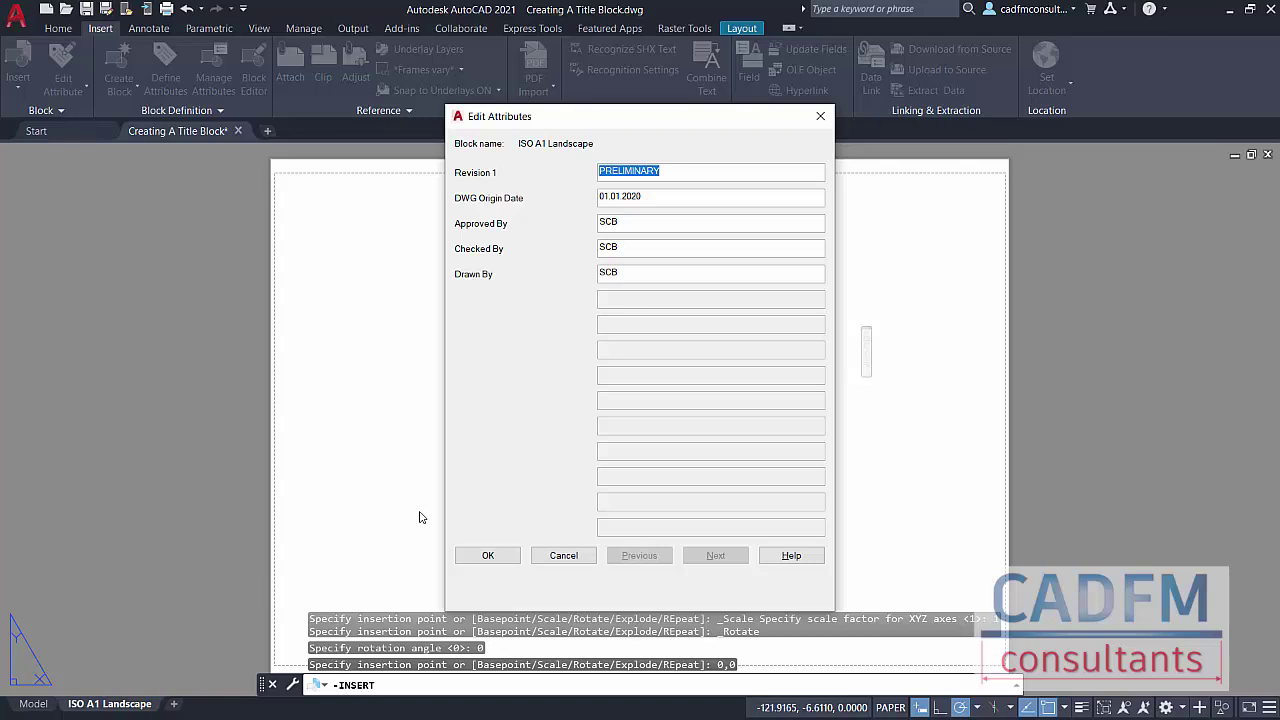
pyautogui.click(487, 555)
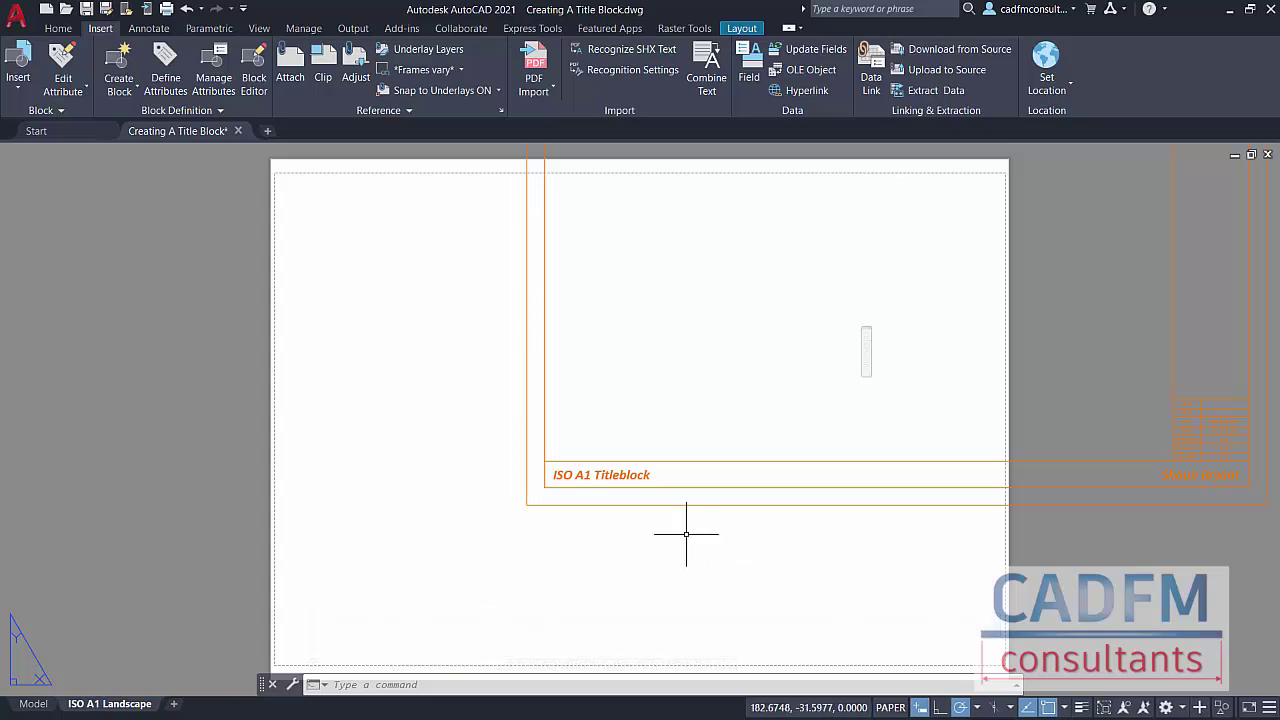
# - Reopen the ISO A1 Landscape - PDF page setup for editing, keeping Center the plot on
pyautogui.rightClick(109, 706)
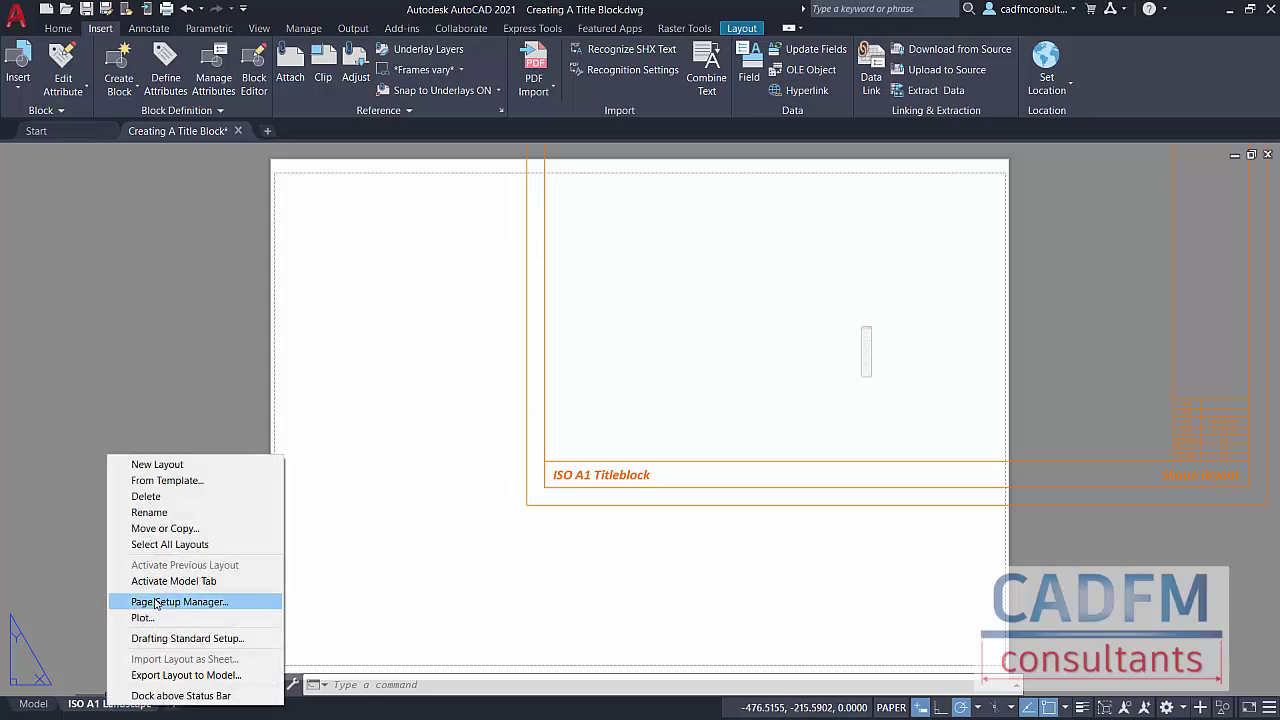
pyautogui.click(200, 600)
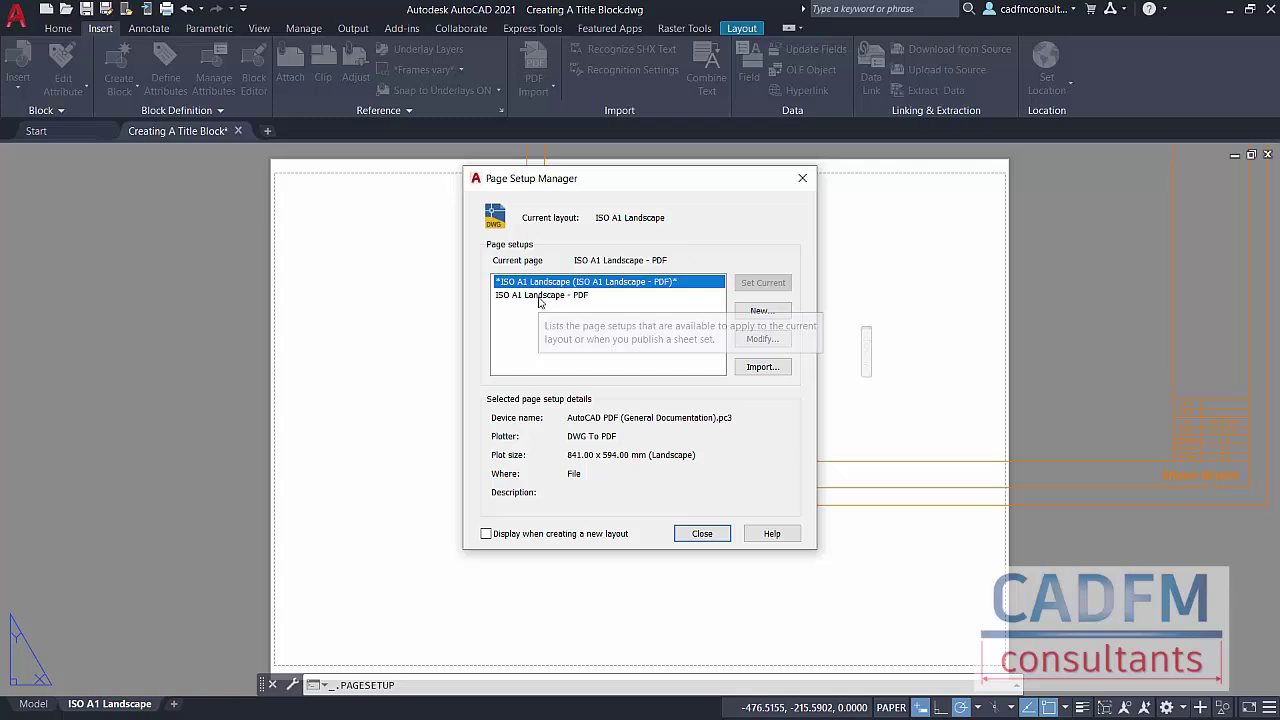
pyautogui.click(539, 300)
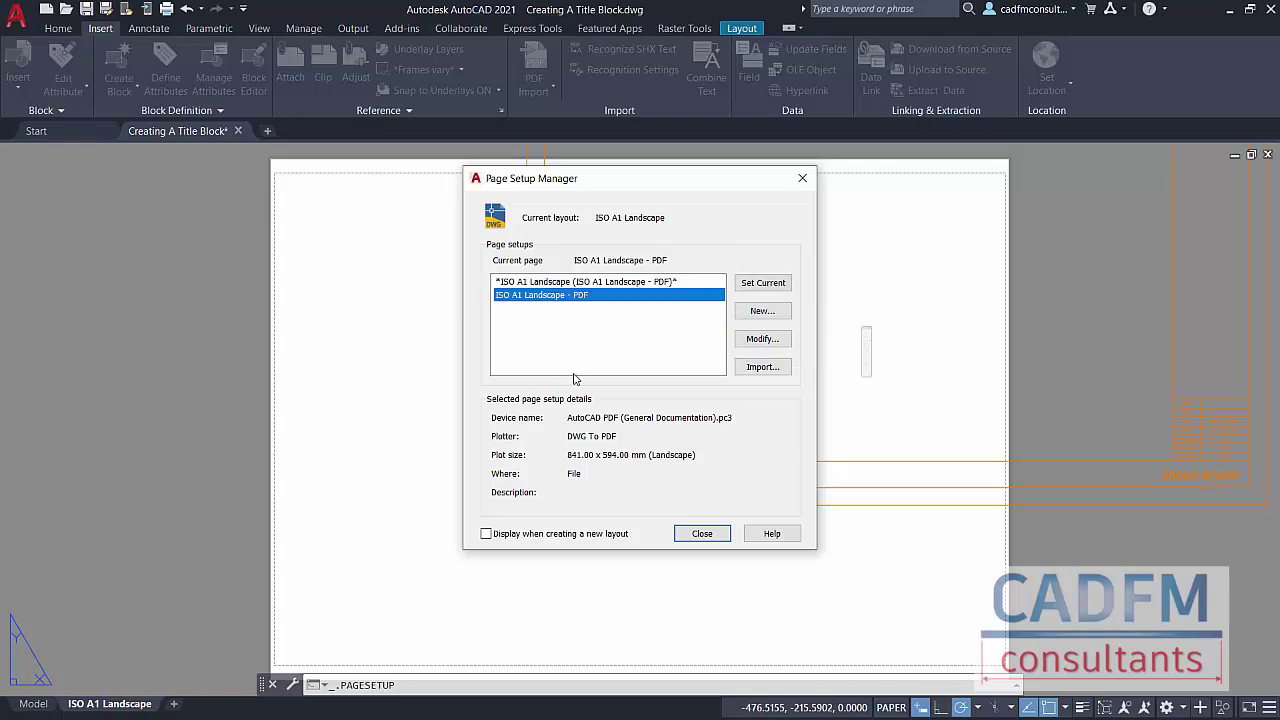
pyautogui.click(752, 340)
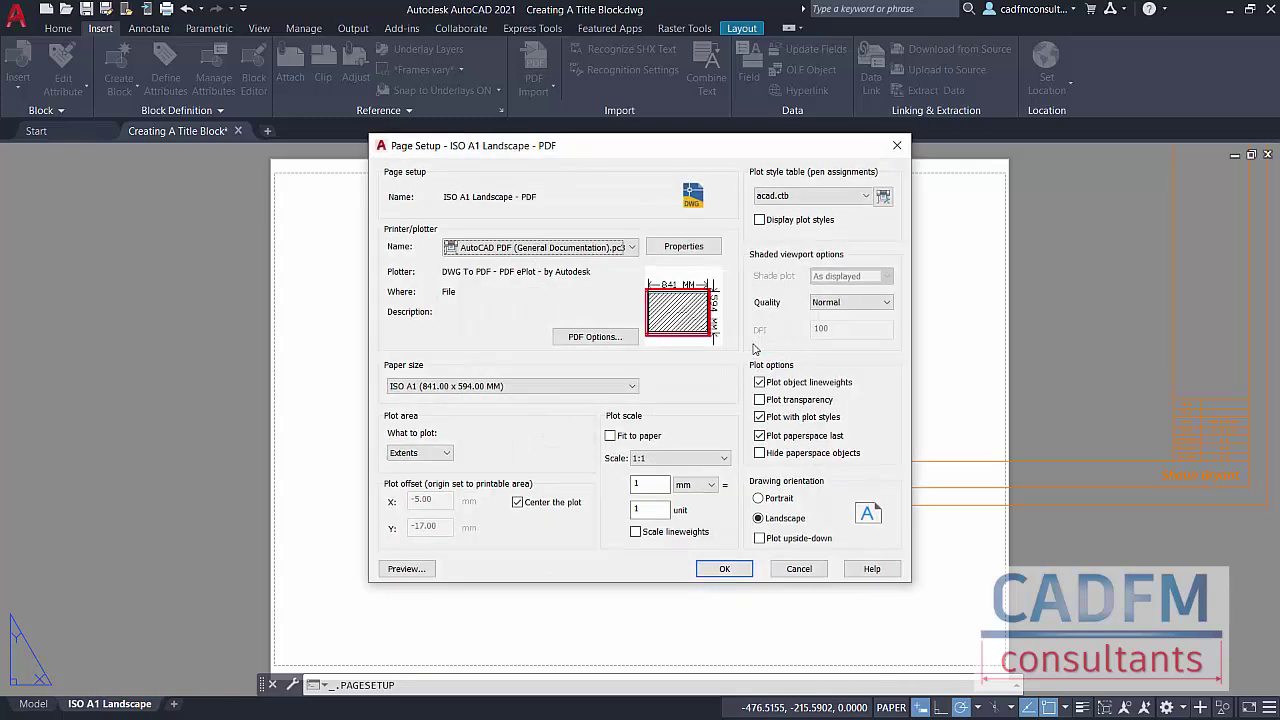
pyautogui.click(517, 502)
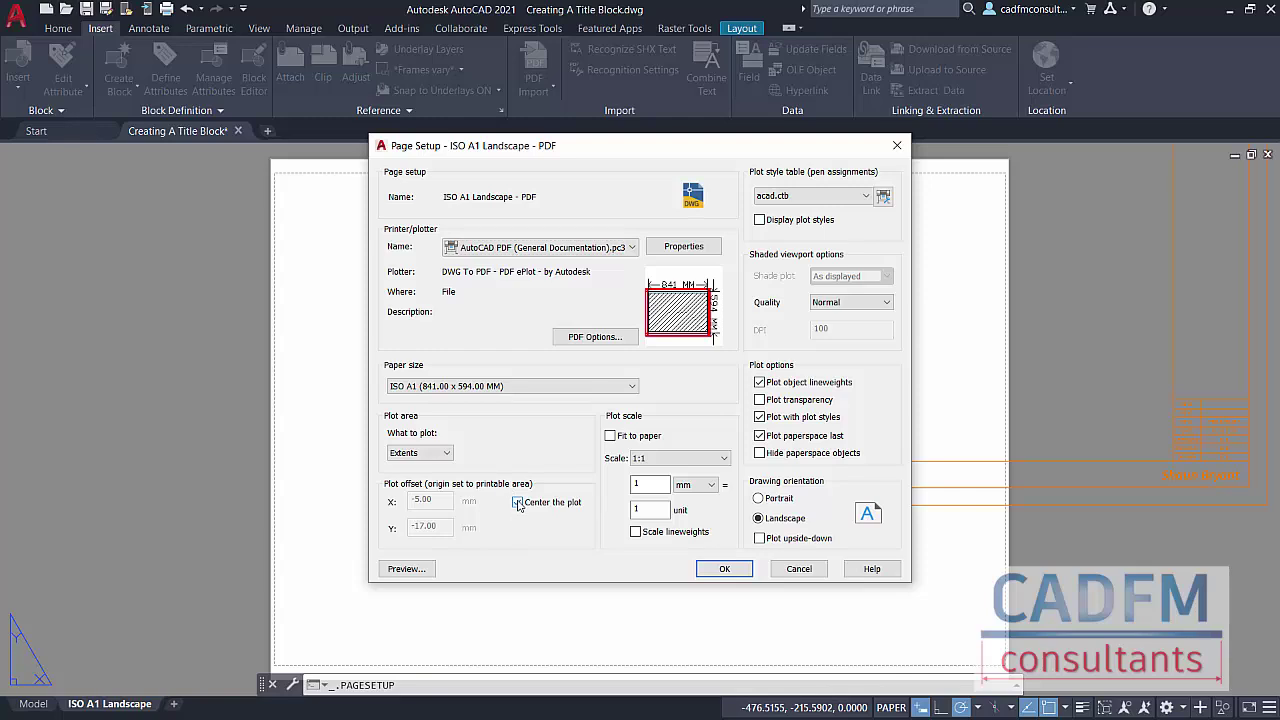
pyautogui.click(517, 502)
# - Preview the plot, save the page setup, and apply it to all referencing layouts
pyautogui.click(407, 568)
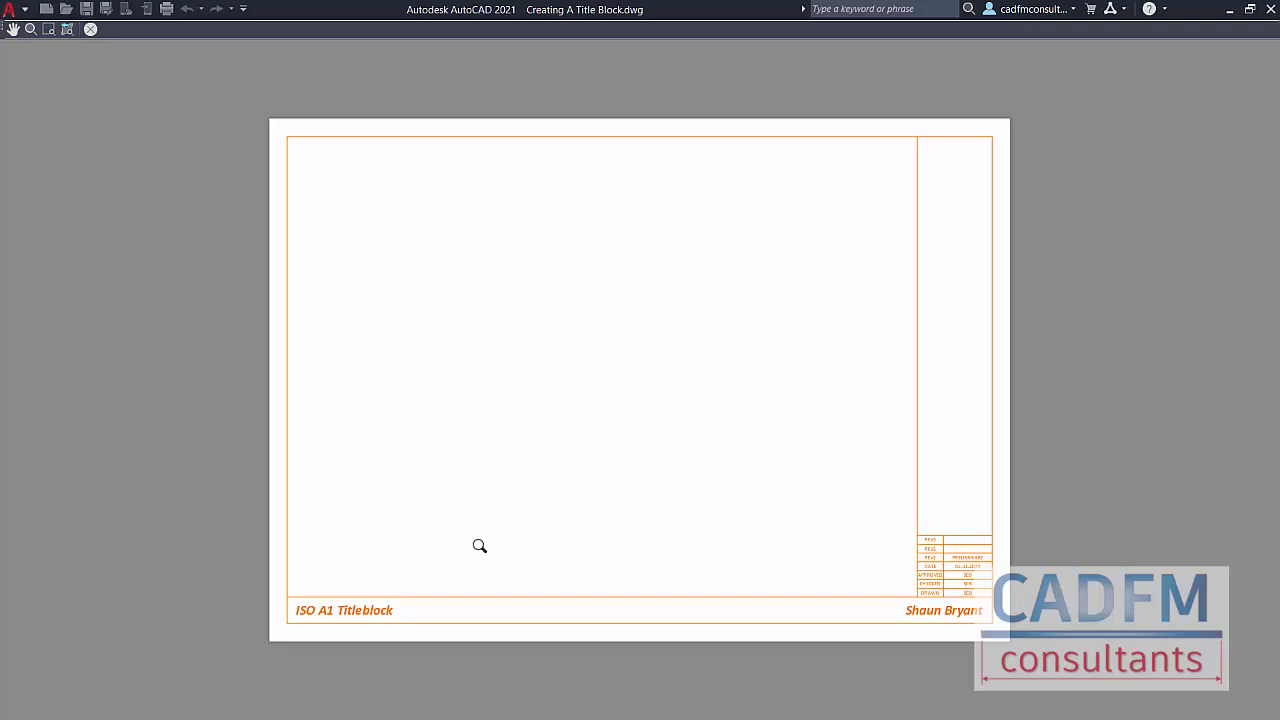
pyautogui.rightClick(532, 297)
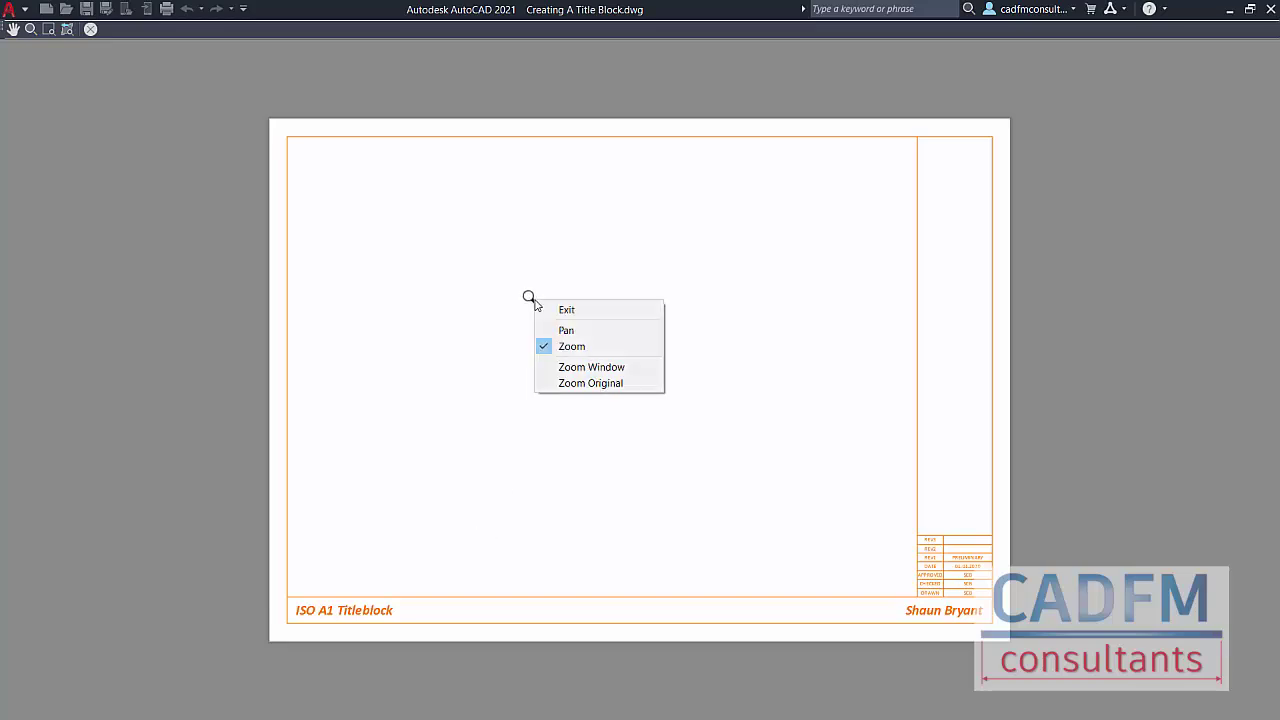
pyautogui.click(563, 310)
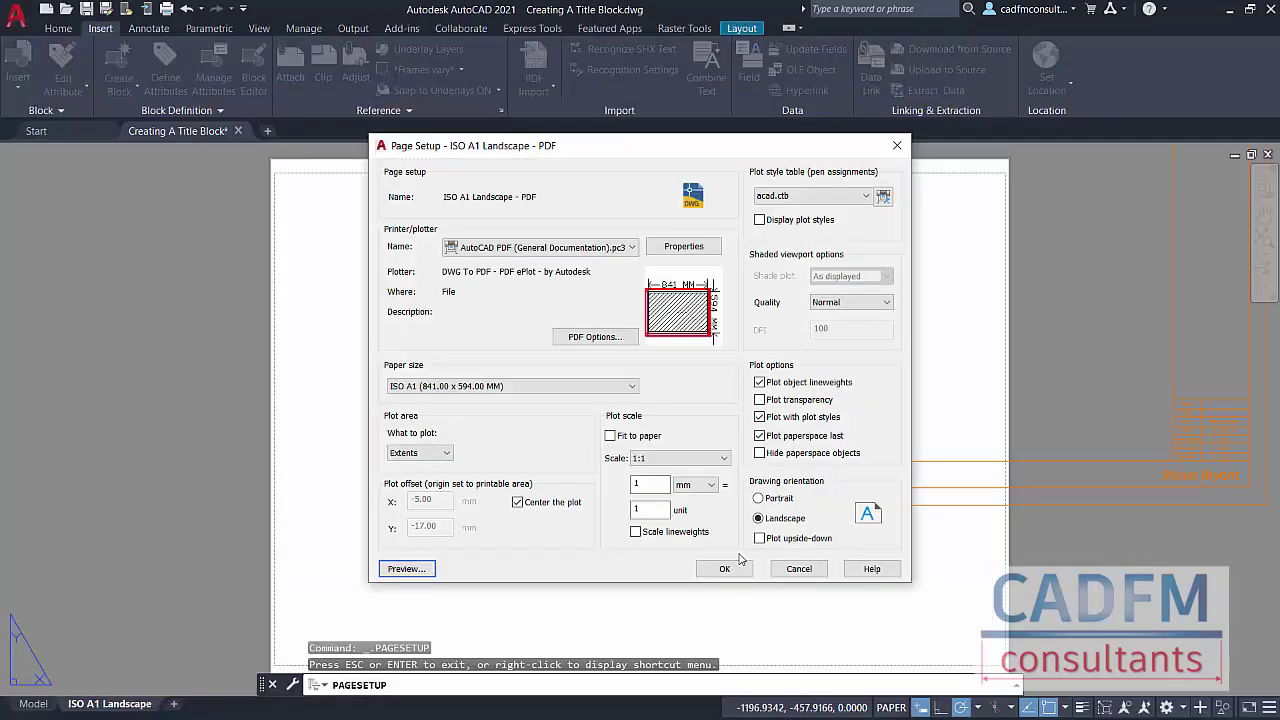
pyautogui.click(731, 569)
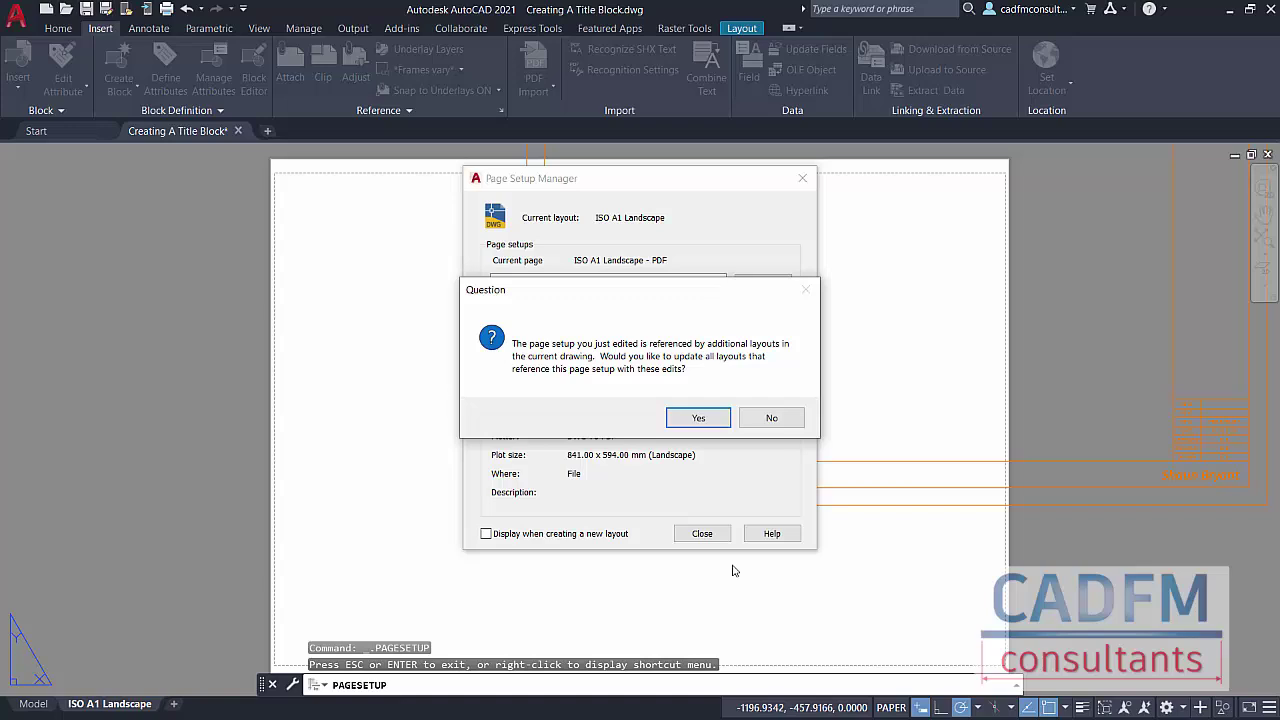
pyautogui.click(700, 417)
pyautogui.click(699, 528)
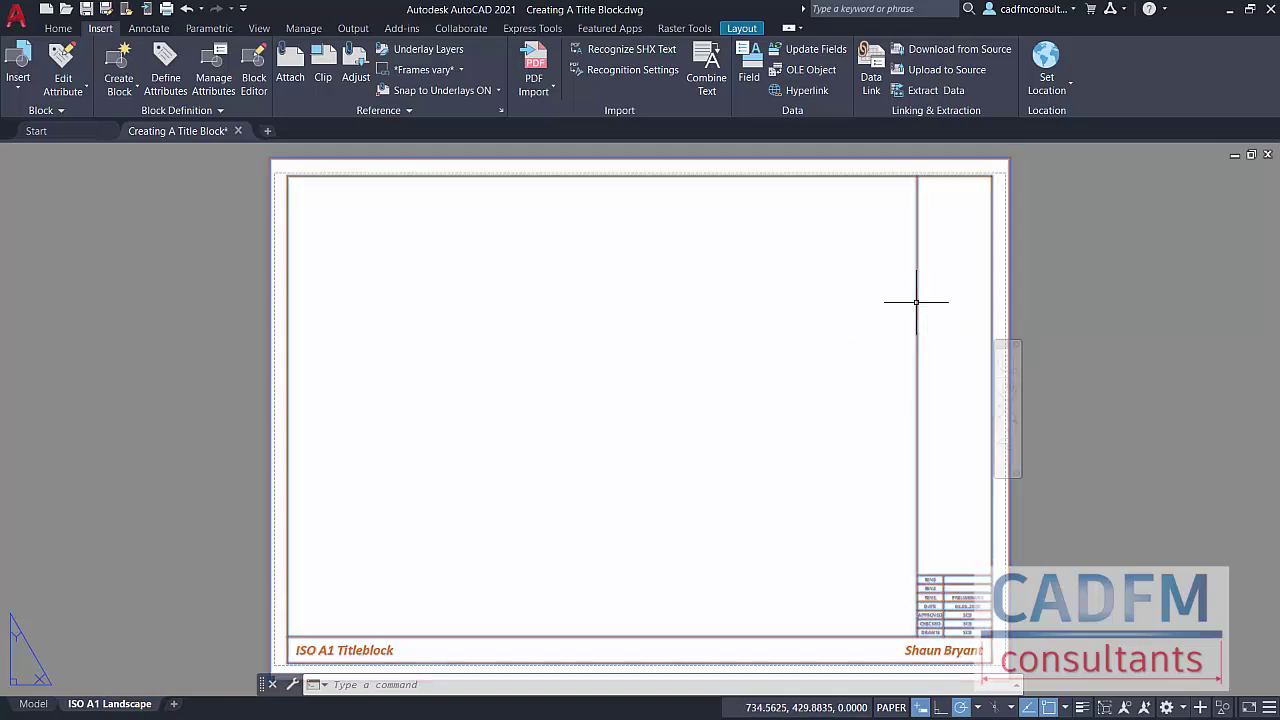
# - In the Enhanced Attribute Editor, replace the CHECKEDBY value with the checker's name
pyautogui.doubleClick(910, 316)
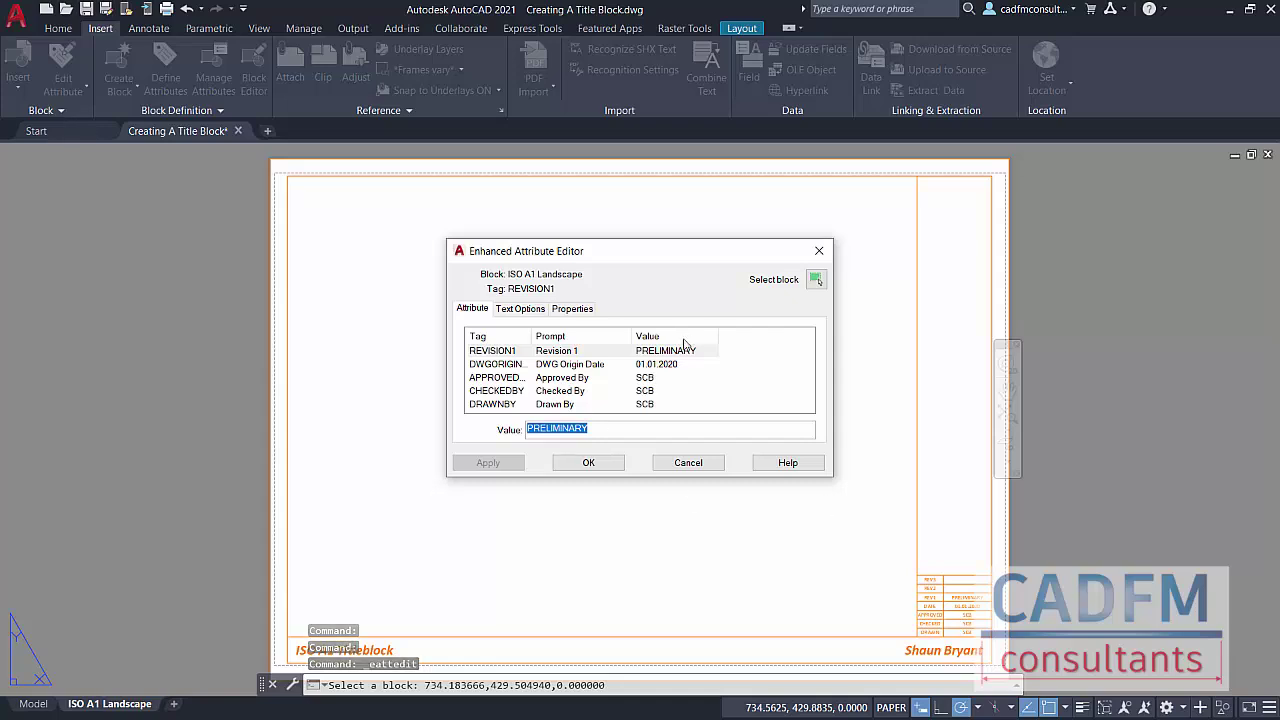
pyautogui.click(565, 364)
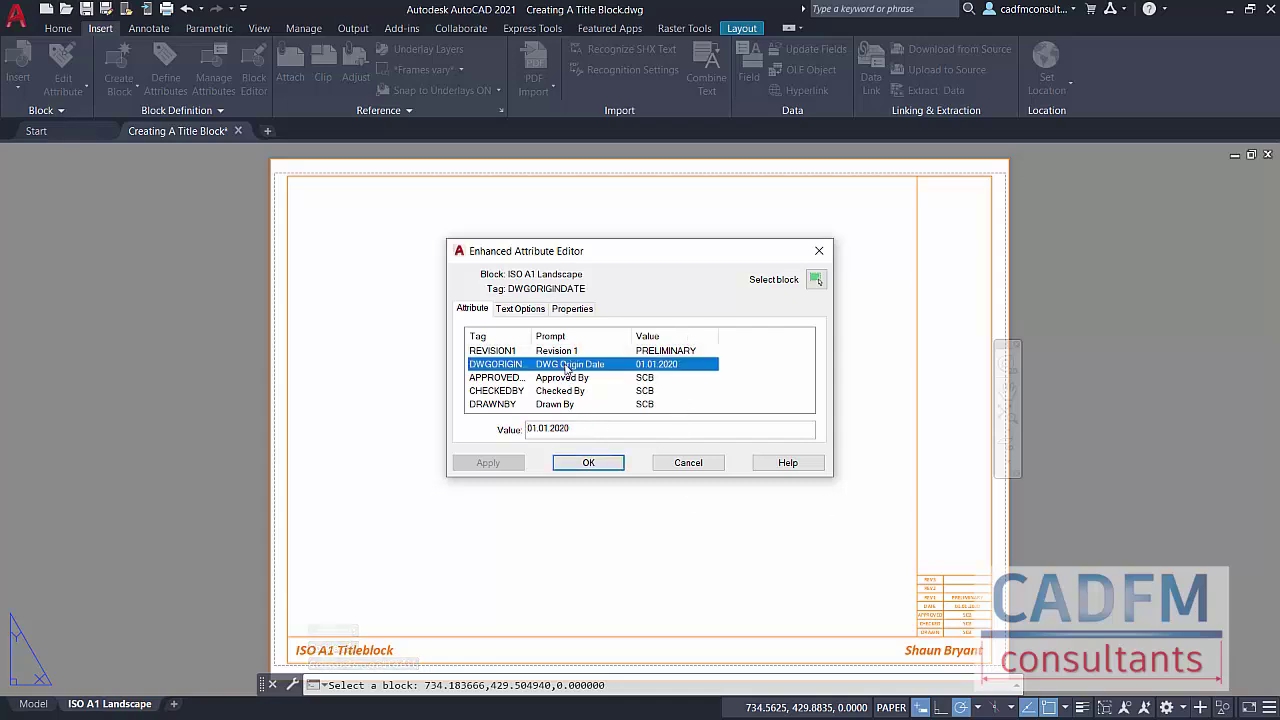
pyautogui.click(565, 377)
pyautogui.click(562, 390)
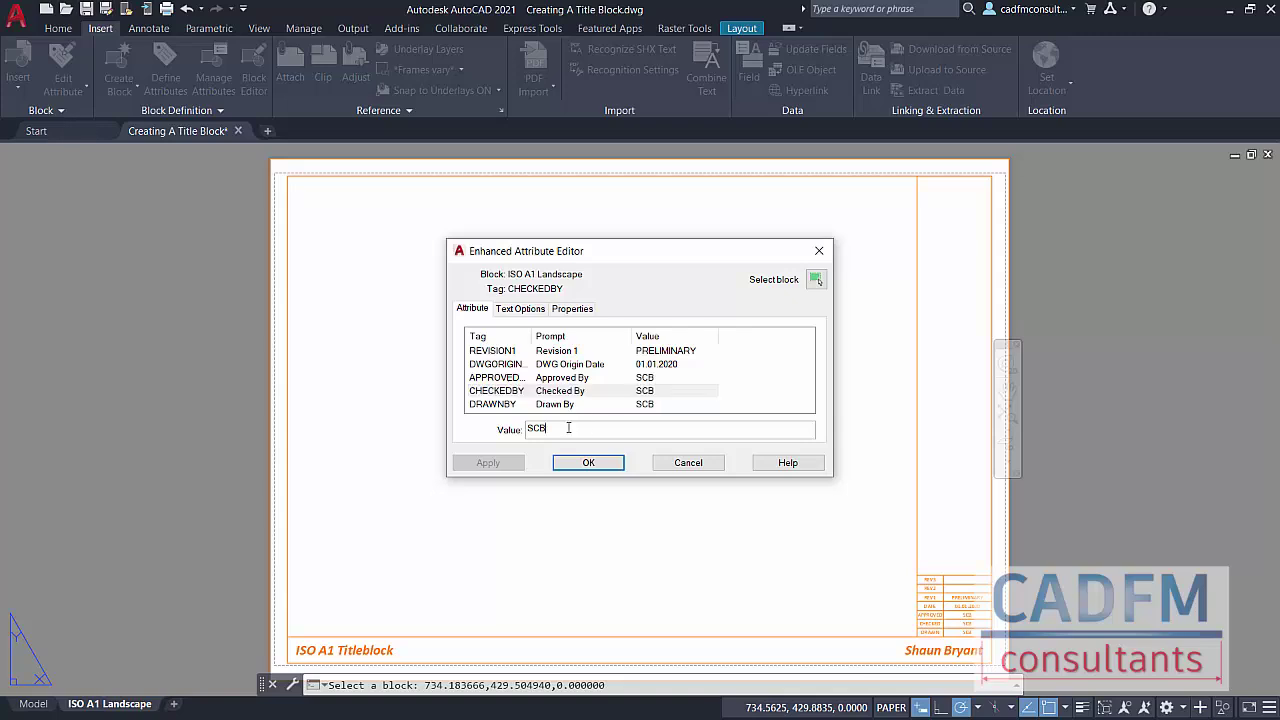
pyautogui.doubleClick(568, 428)
pyautogui.write('Ben')
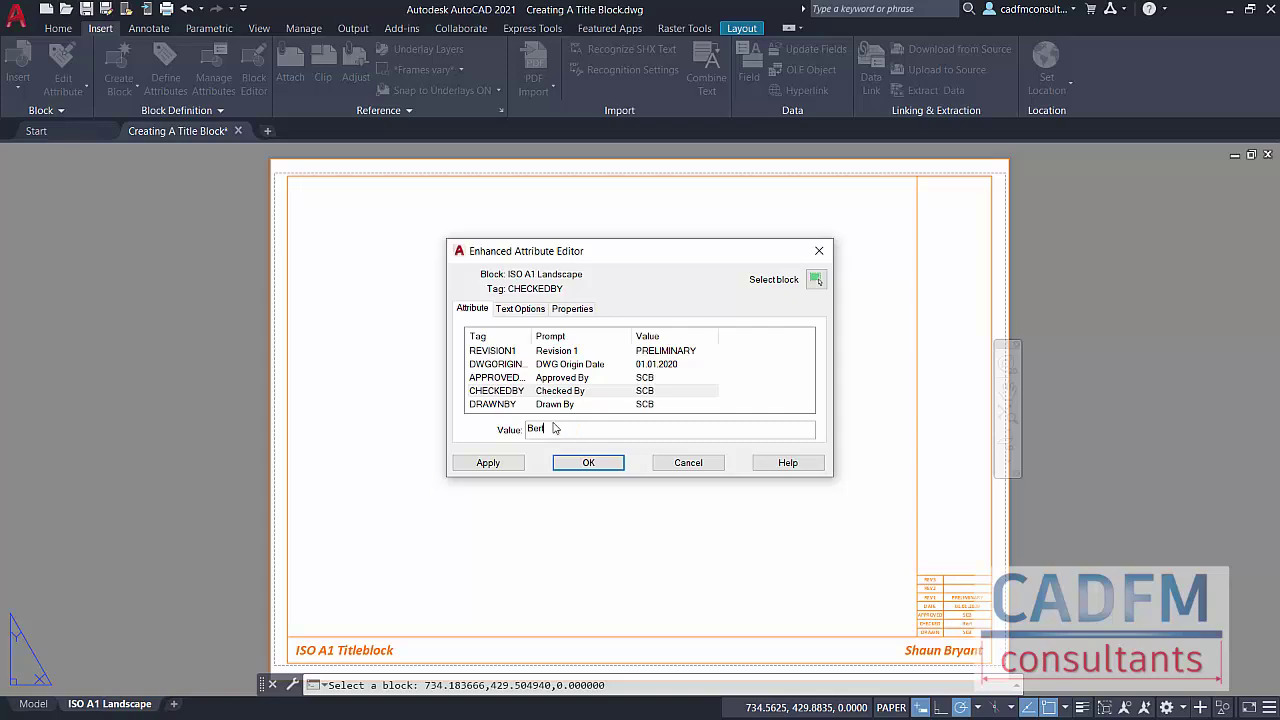
pyautogui.click(488, 465)
pyautogui.click(588, 463)
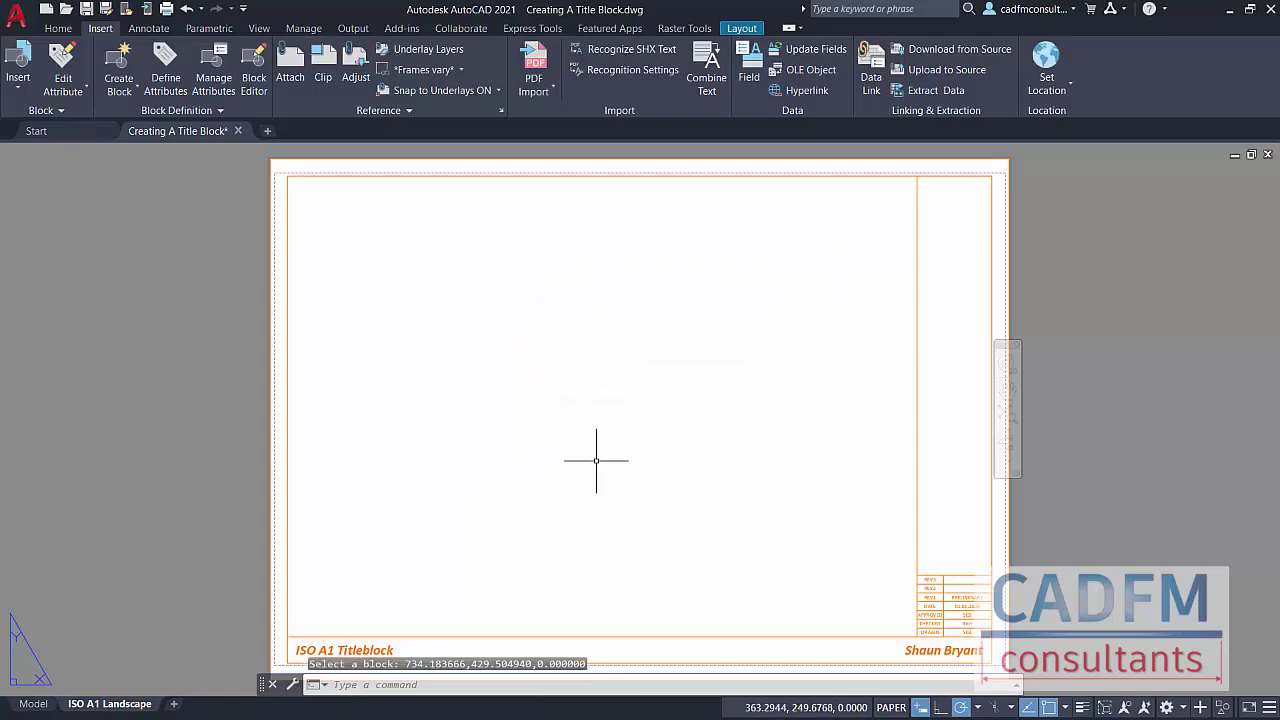
pyautogui.scroll(4, 596, 460)
pyautogui.moveTo(958, 509); pyautogui.dragTo(846, 372, button='middle')
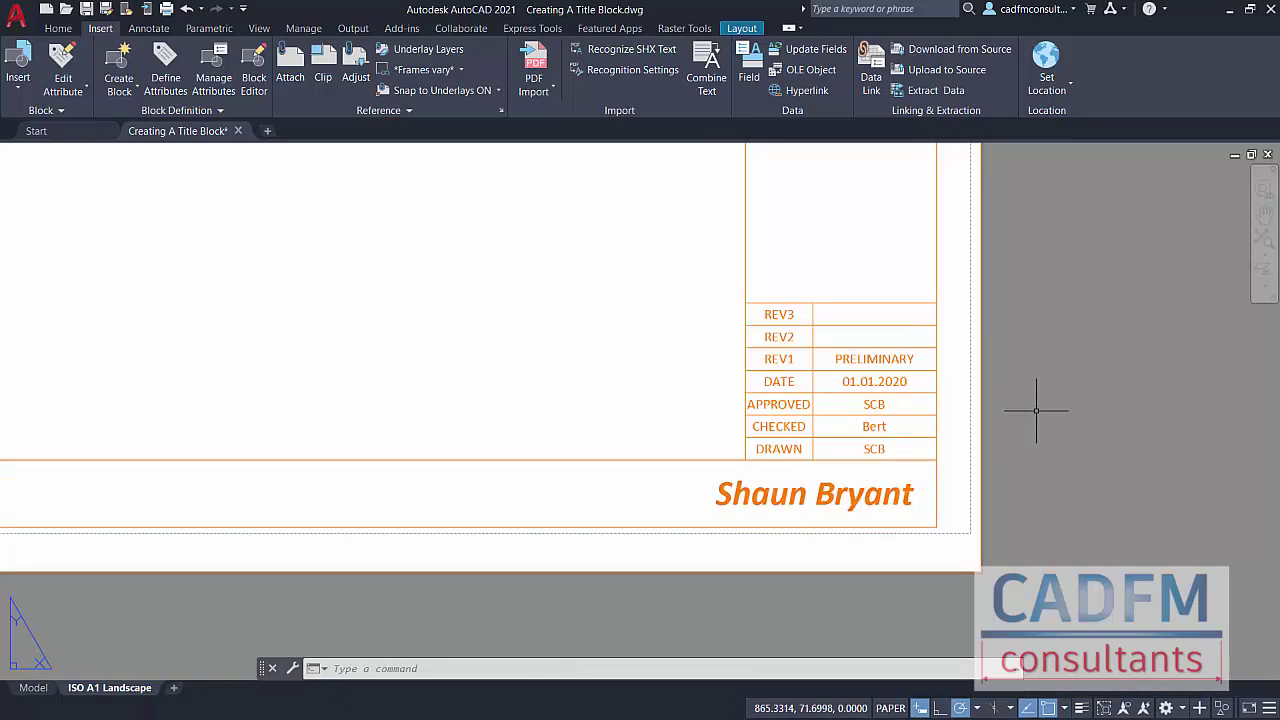
pyautogui.middleClick(569, 289)
pyautogui.middleClick(569, 289)
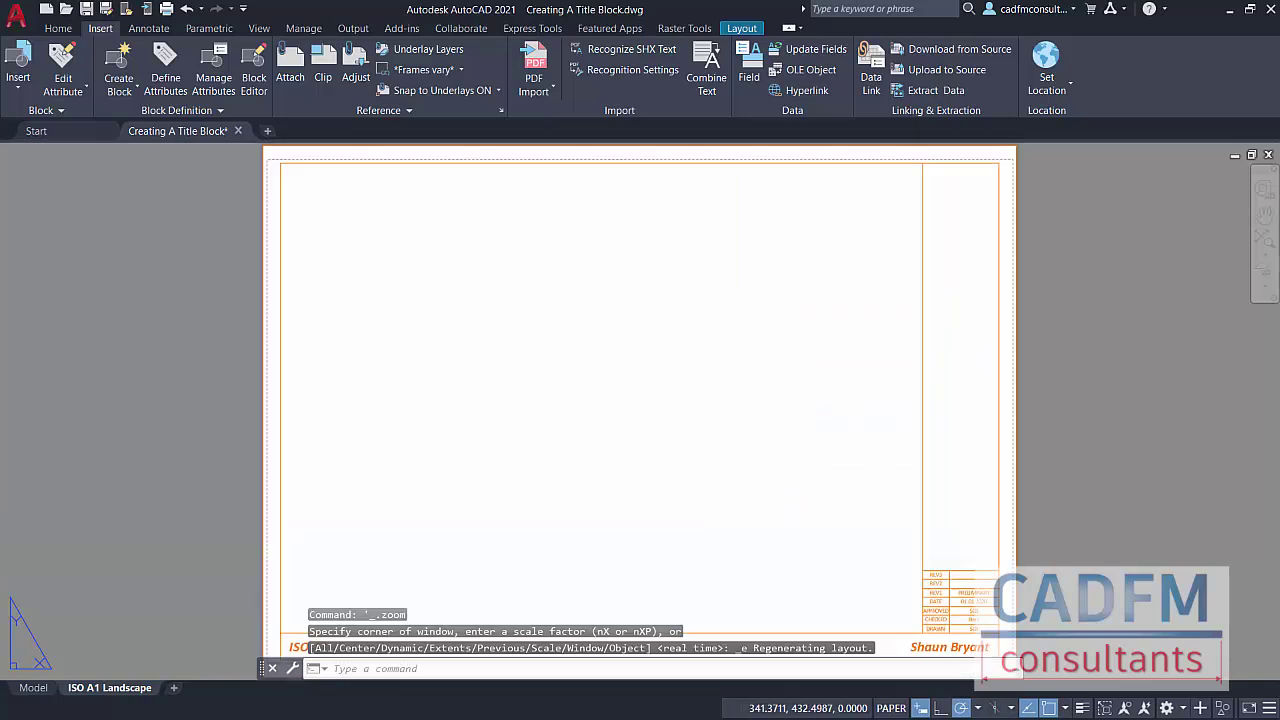